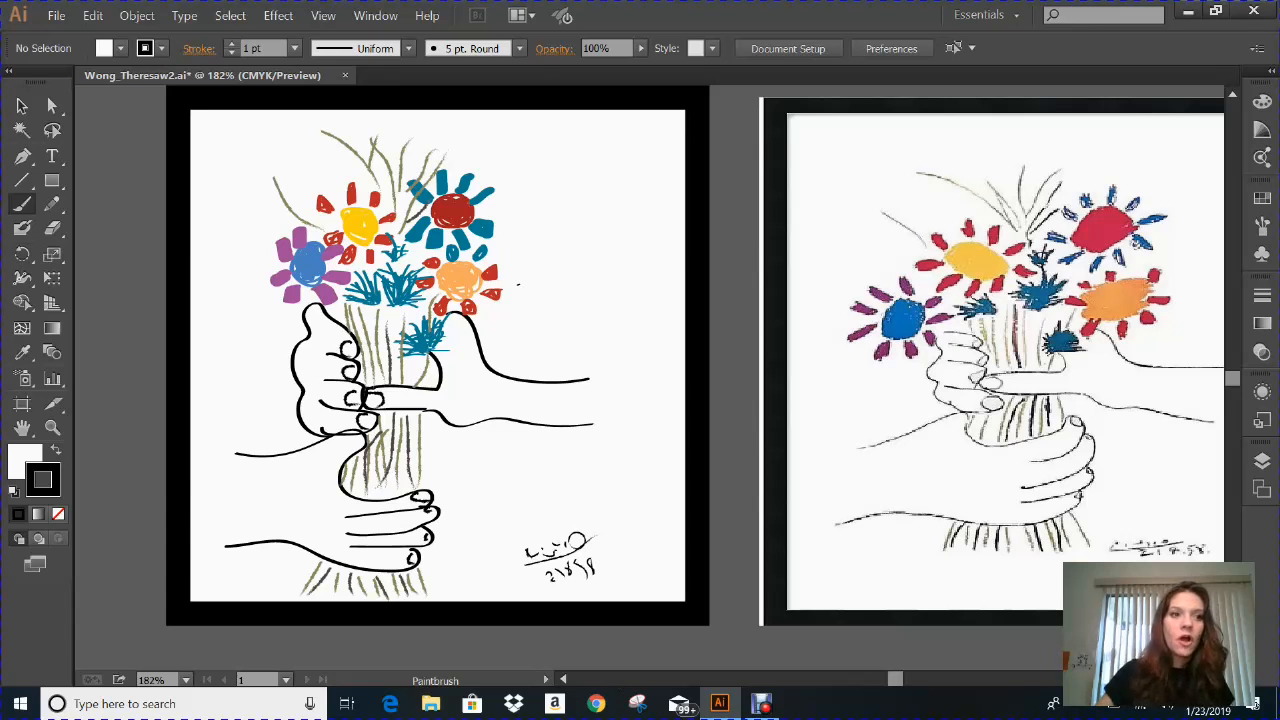
pyautogui.click(24, 157)
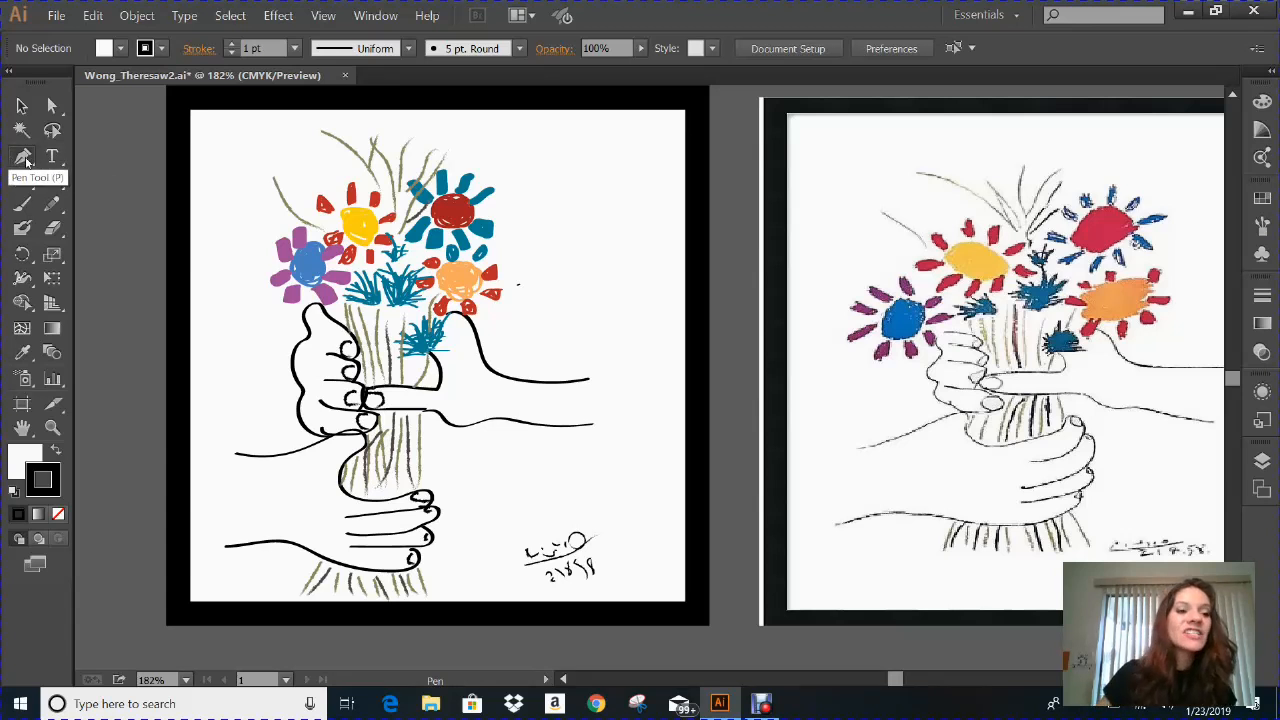
pyautogui.click(24, 158)
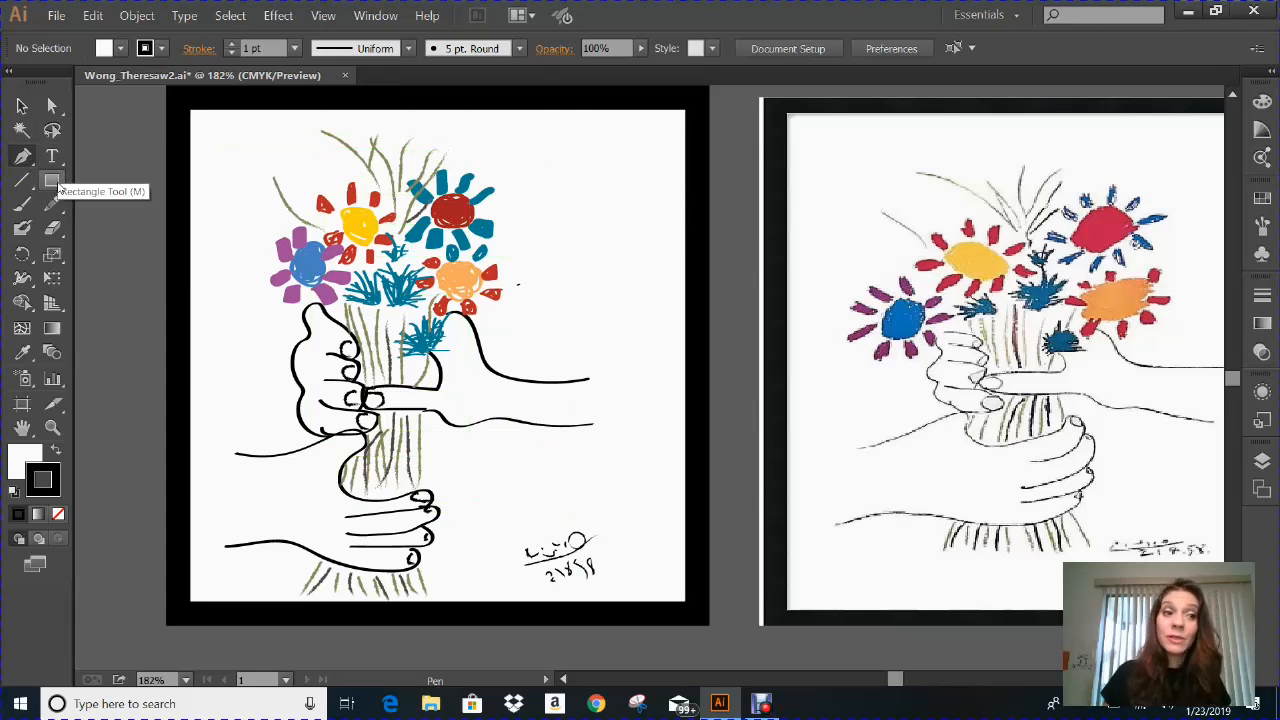
# Step: Draw a white-filled rectangle about 6.13 by 6.11 in over the drawing's black frame and give it a 20 pt black stroke
pyautogui.click(59, 187)
pyautogui.moveTo(59, 187); pyautogui.dragTo(149, 182)
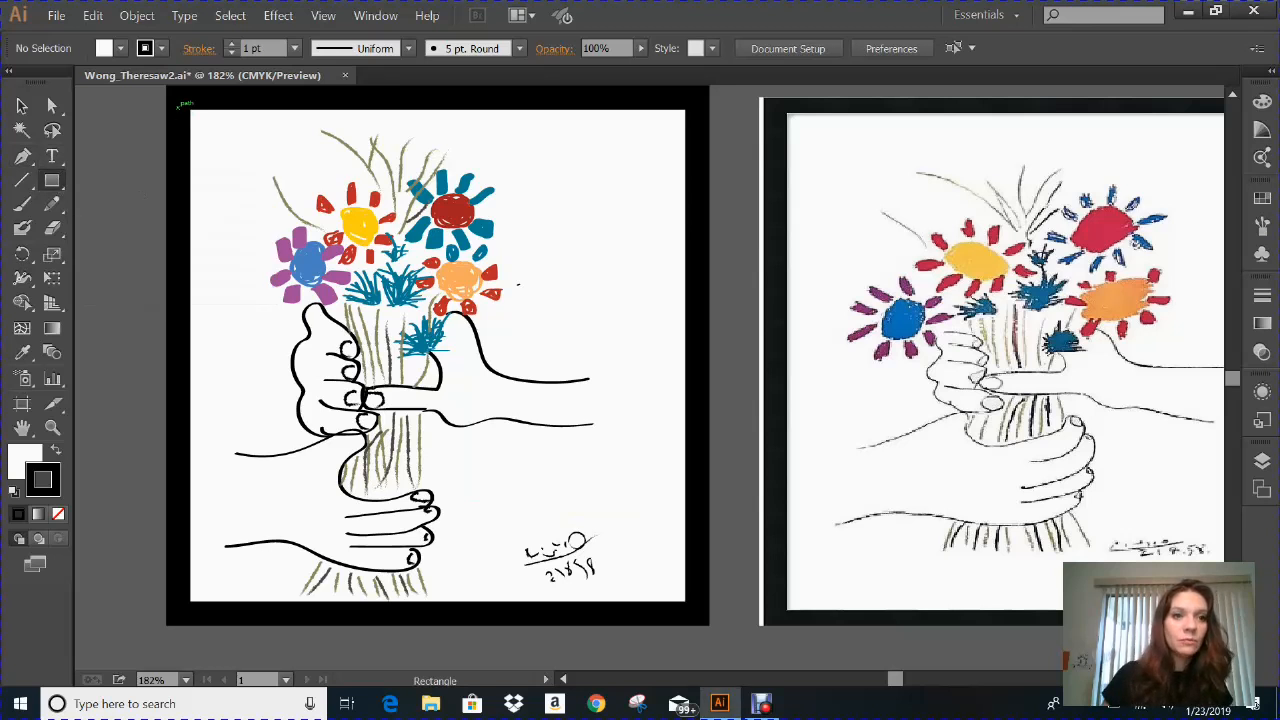
pyautogui.moveTo(174, 91)
pyautogui.mouseDown()
pyautogui.moveTo(624, 134)
pyautogui.moveTo(710, 623)
pyautogui.mouseUp()
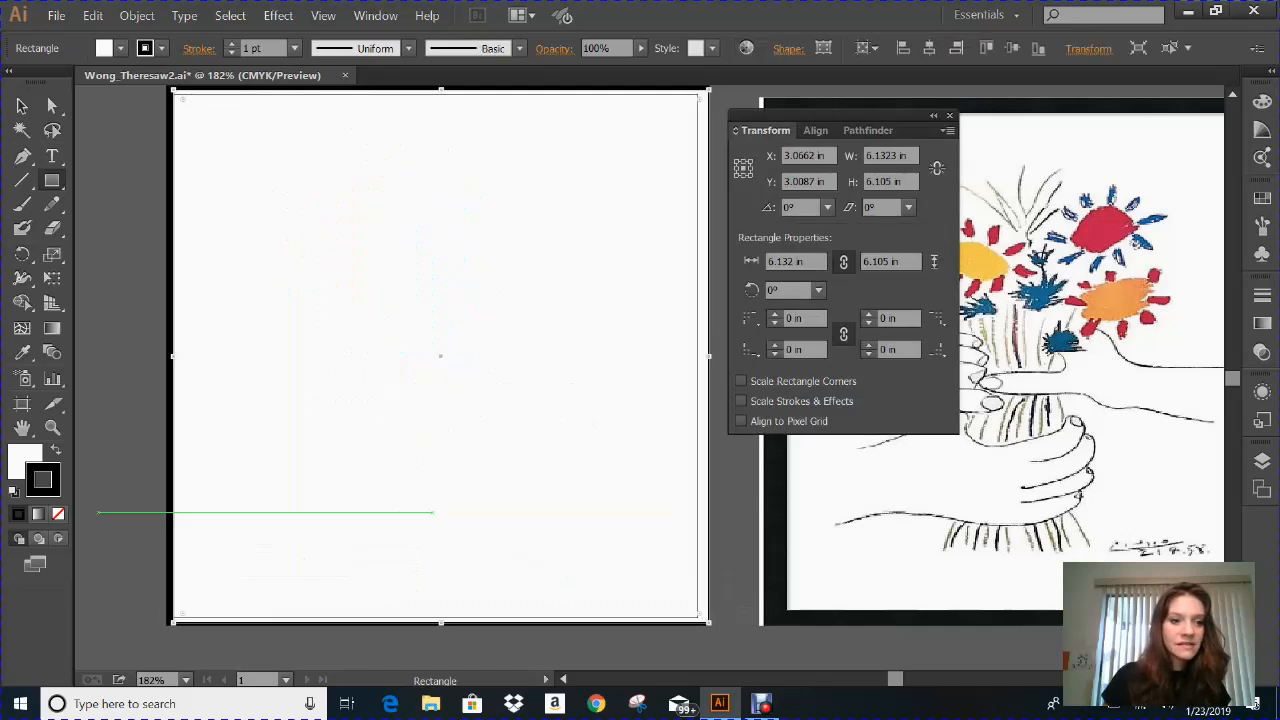
pyautogui.click(58, 514)
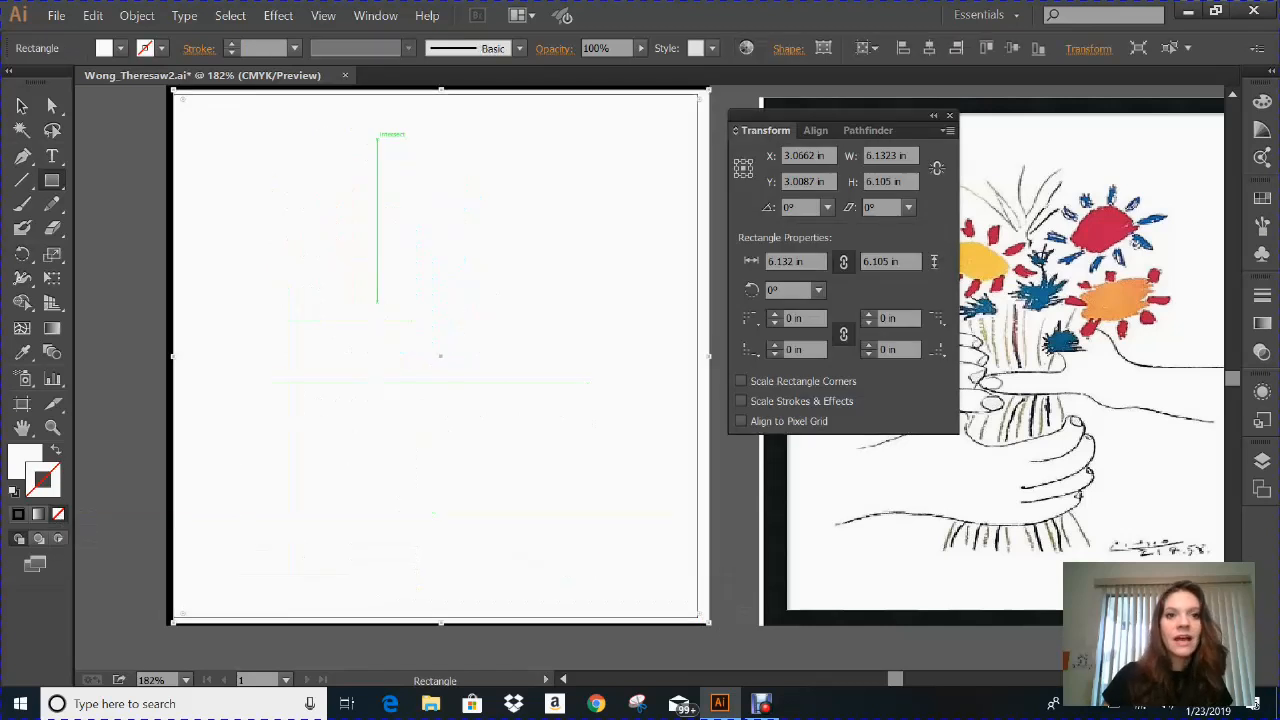
pyautogui.click(295, 49)
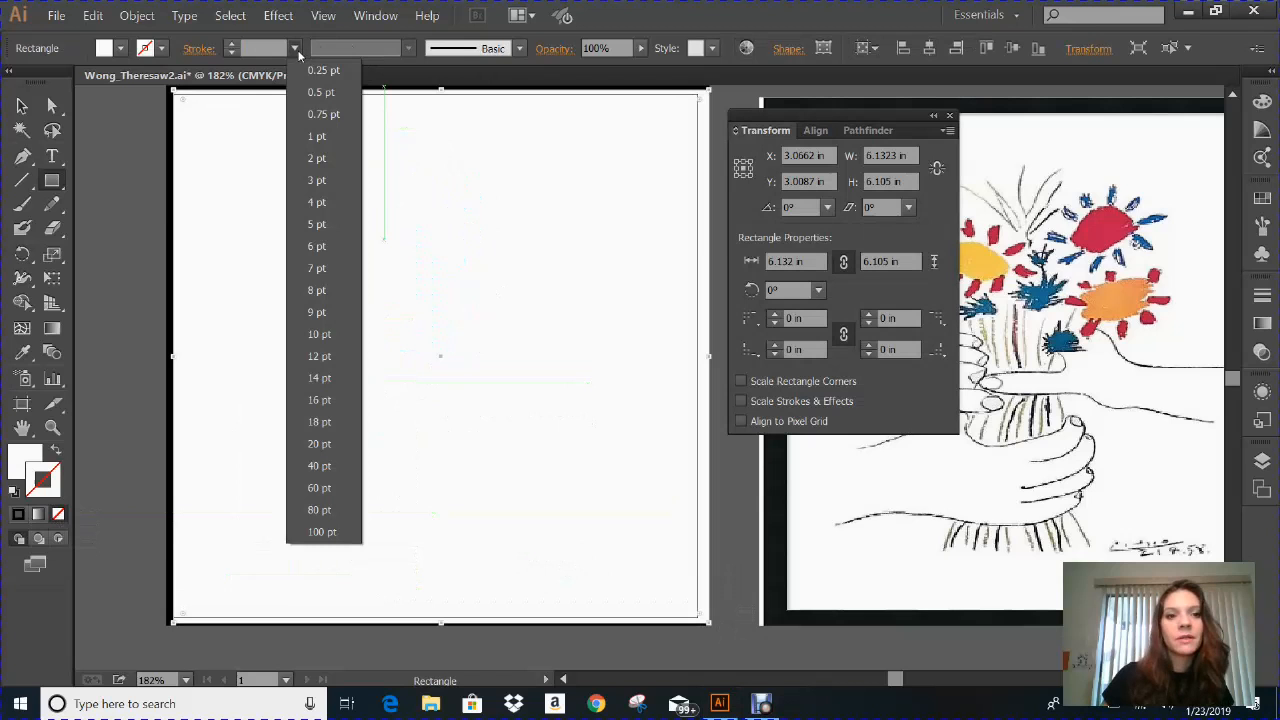
pyautogui.click(319, 445)
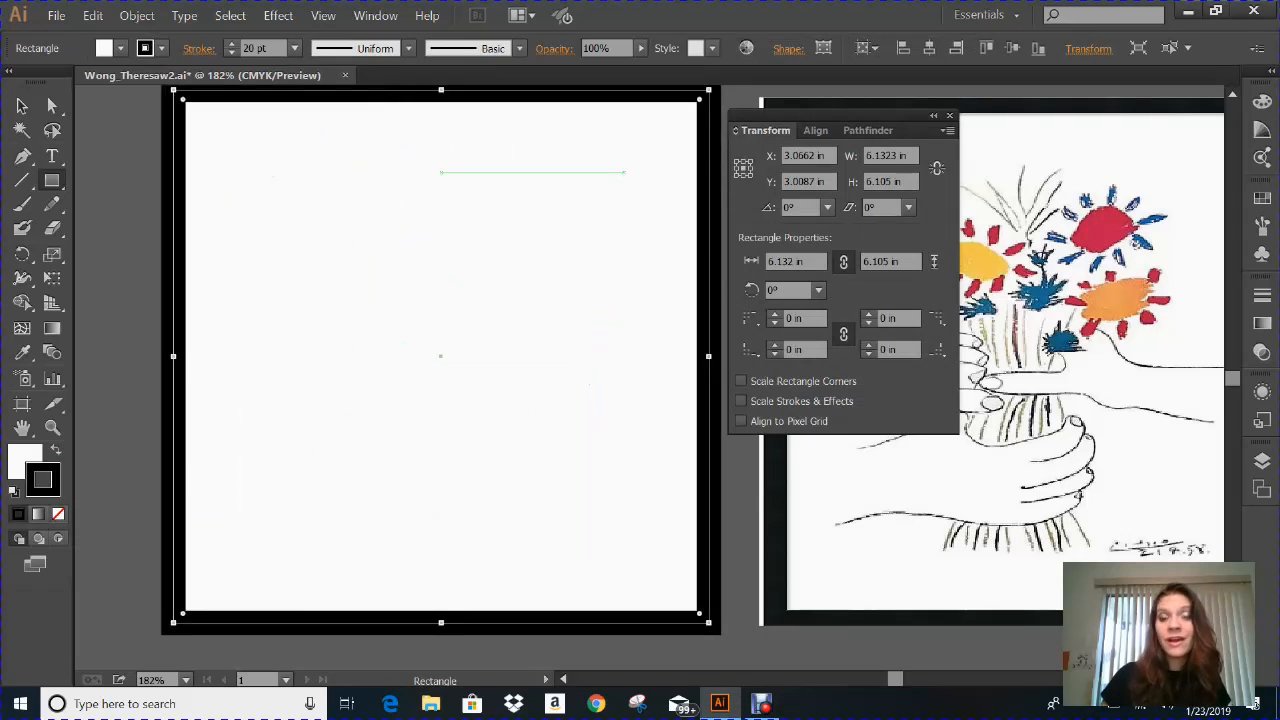
# Step: Undo the rectangle's stroke changes and the rectangle itself
pyautogui.rightClick(626, 174)
pyautogui.click(661, 184)
pyautogui.rightClick(662, 188)
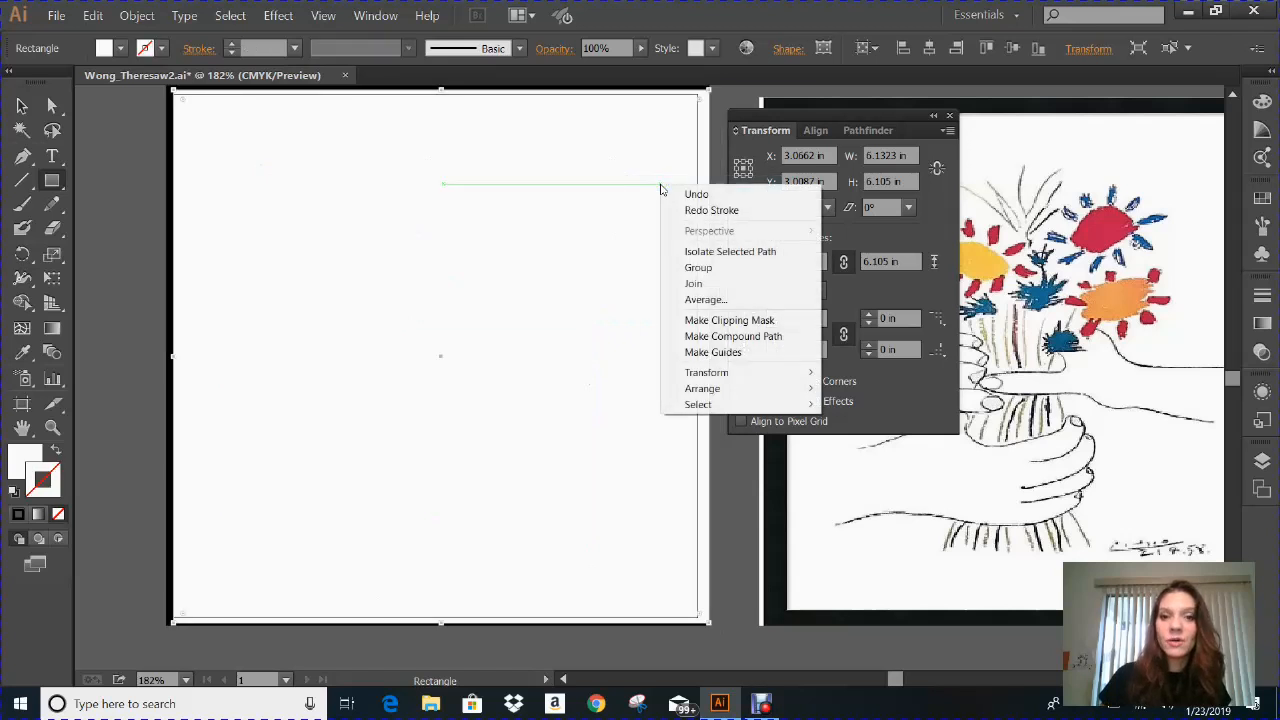
pyautogui.click(670, 194)
pyautogui.rightClick(657, 188)
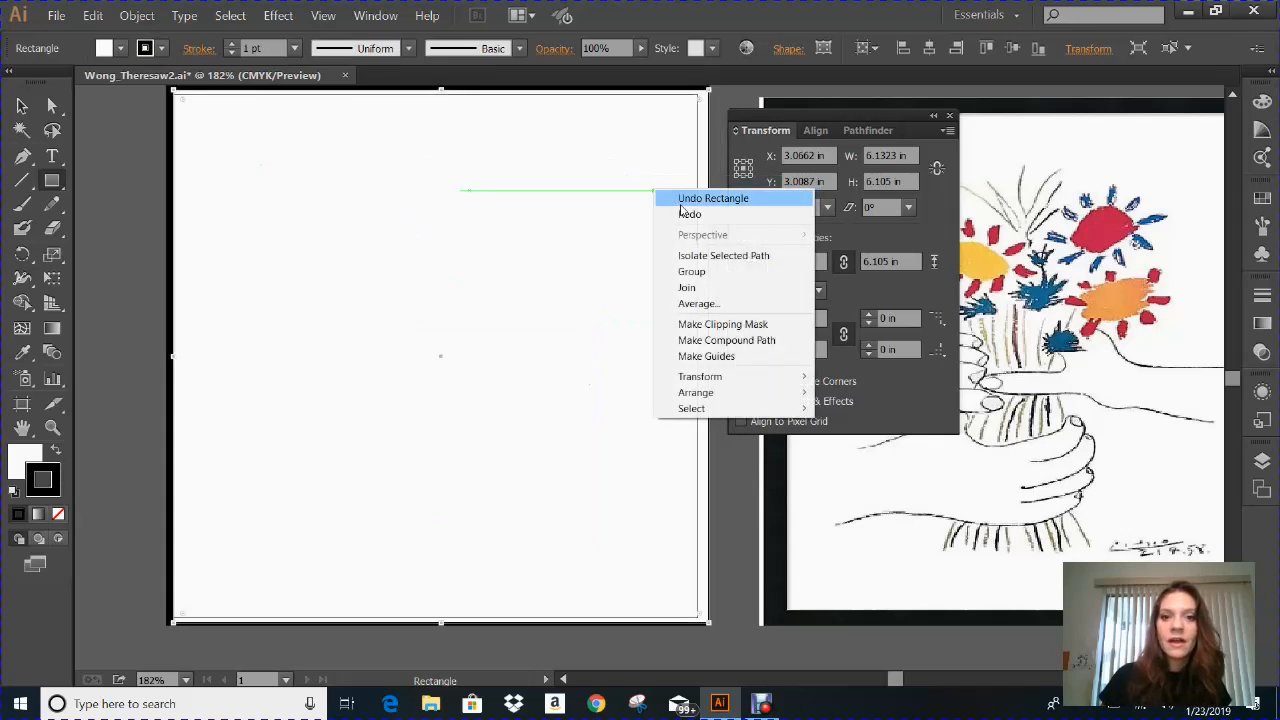
pyautogui.click(677, 201)
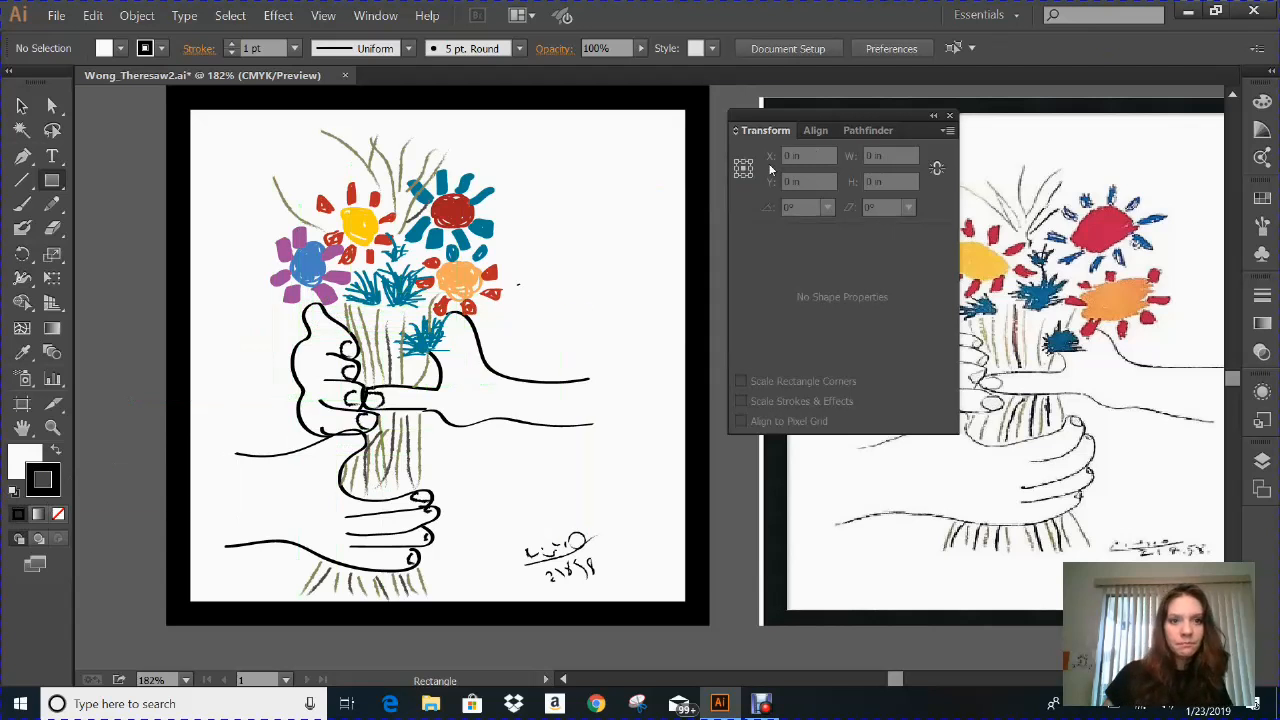
# Step: Draw a closed wavy Pencil shape about 0.85 by 1.94 in beside the flowers and set its stroke to 2 pt
pyautogui.click(52, 205)
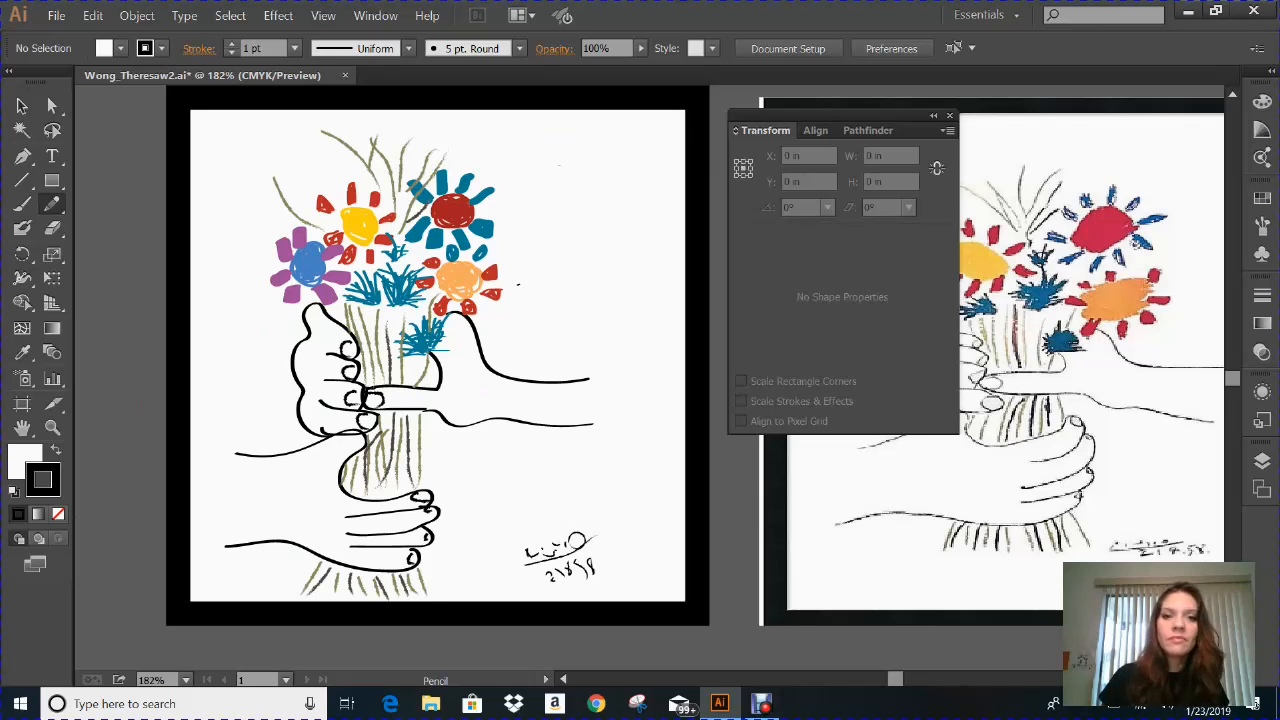
pyautogui.moveTo(546, 198)
pyautogui.mouseDown()
pyautogui.moveTo(546, 332)
pyautogui.moveTo(610, 325)
pyautogui.moveTo(590, 282)
pyautogui.moveTo(605, 210)
pyautogui.moveTo(594, 184)
pyautogui.moveTo(550, 168)
pyautogui.mouseUp()
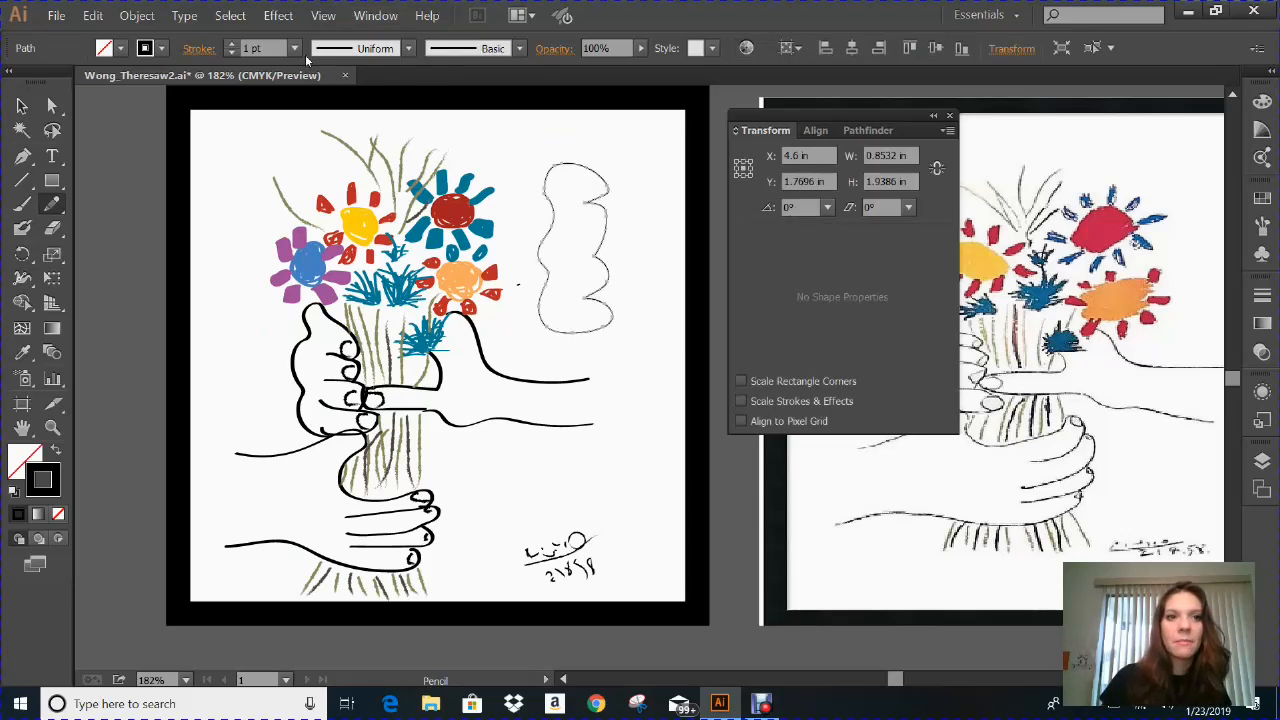
pyautogui.click(298, 48)
pyautogui.click(315, 161)
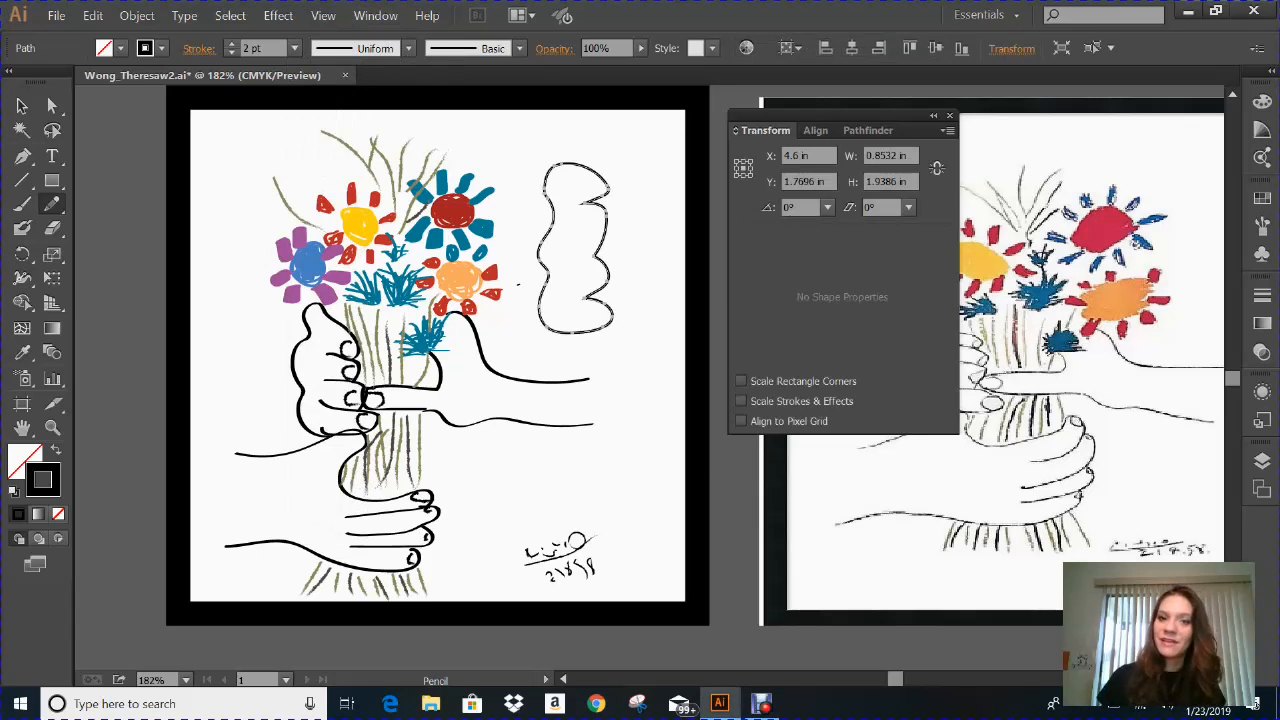
# Step: Undo the stroke weight change and the wavy Pencil shape
pyautogui.rightClick(605, 240)
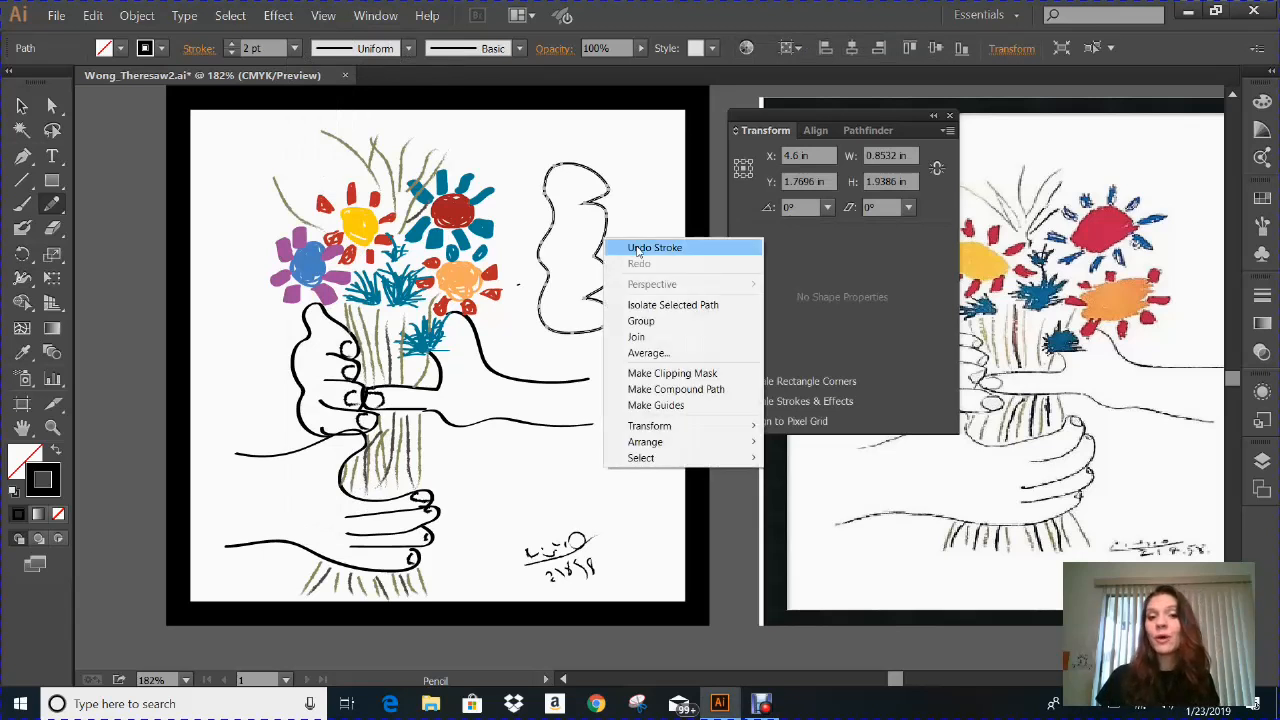
pyautogui.click(637, 248)
pyautogui.rightClick(639, 248)
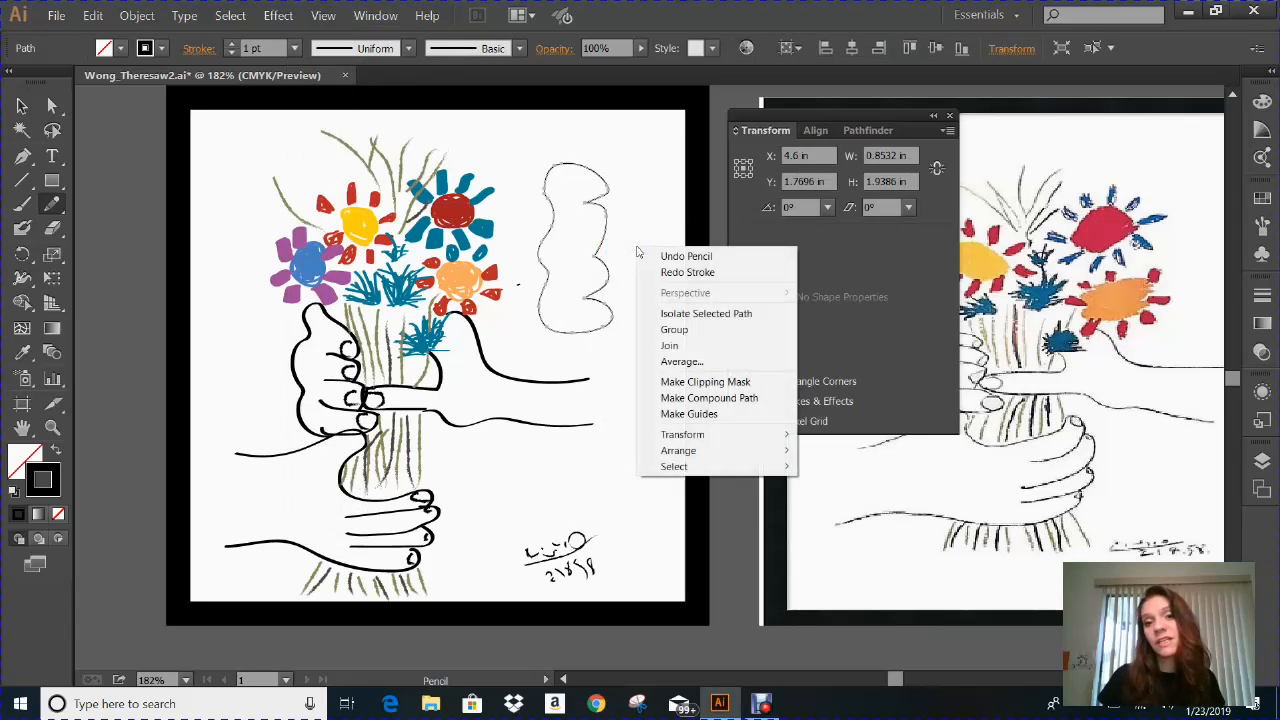
pyautogui.click(687, 257)
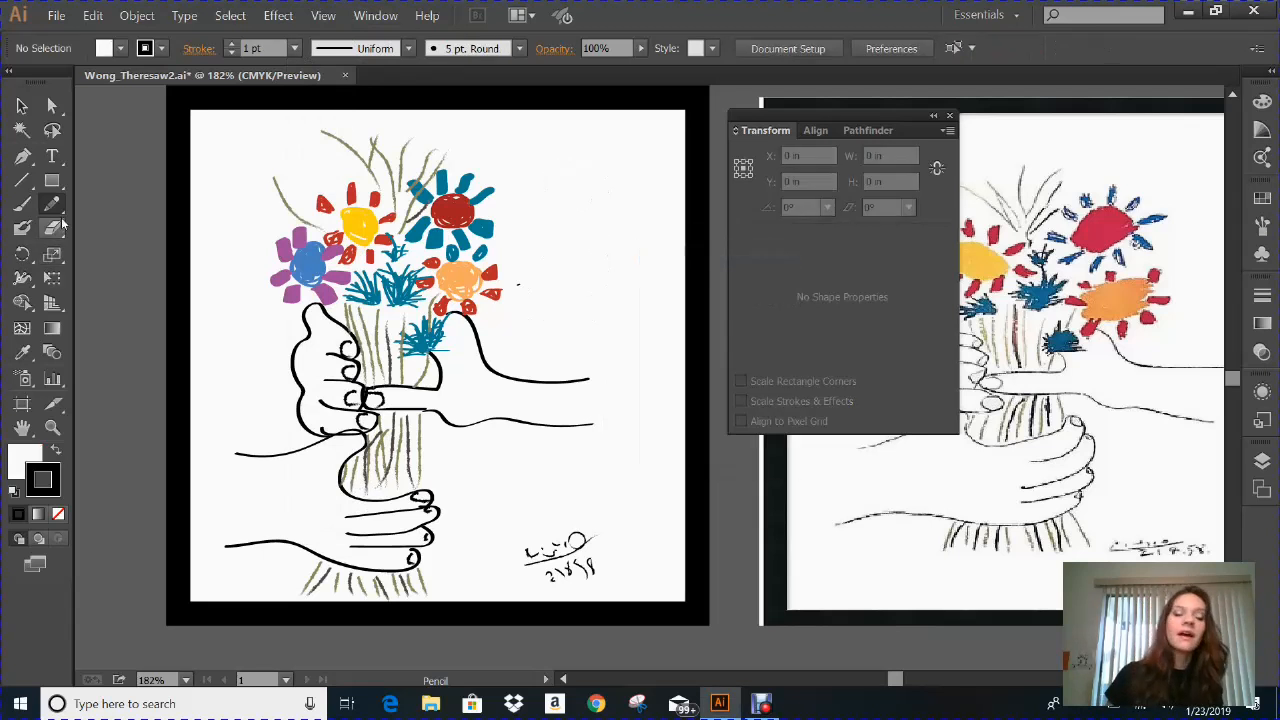
# Step: Paint three curved black Paintbrush strokes in the empty area beside the flowers, using the 5 pt. Round brush at 1 pt
pyautogui.click(22, 206)
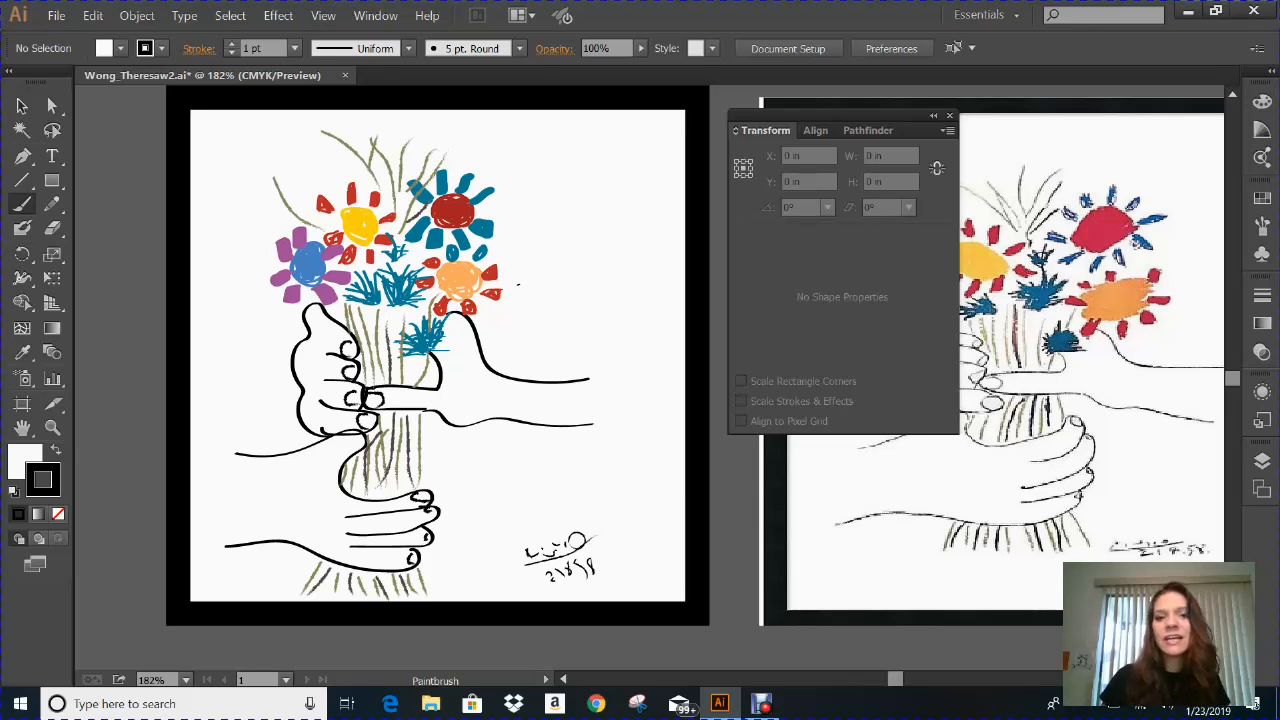
pyautogui.moveTo(514, 170)
pyautogui.mouseDown()
pyautogui.moveTo(560, 276)
pyautogui.moveTo(587, 299)
pyautogui.mouseUp()
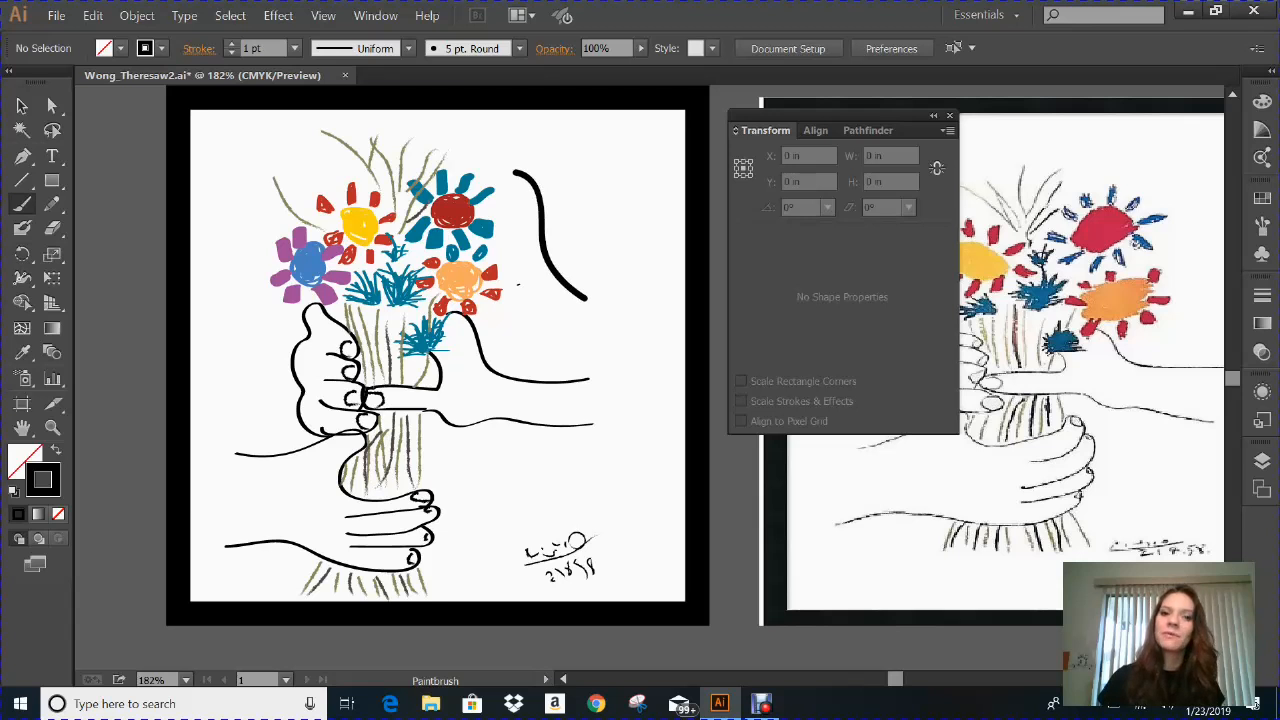
pyautogui.moveTo(582, 156); pyautogui.dragTo(633, 240)
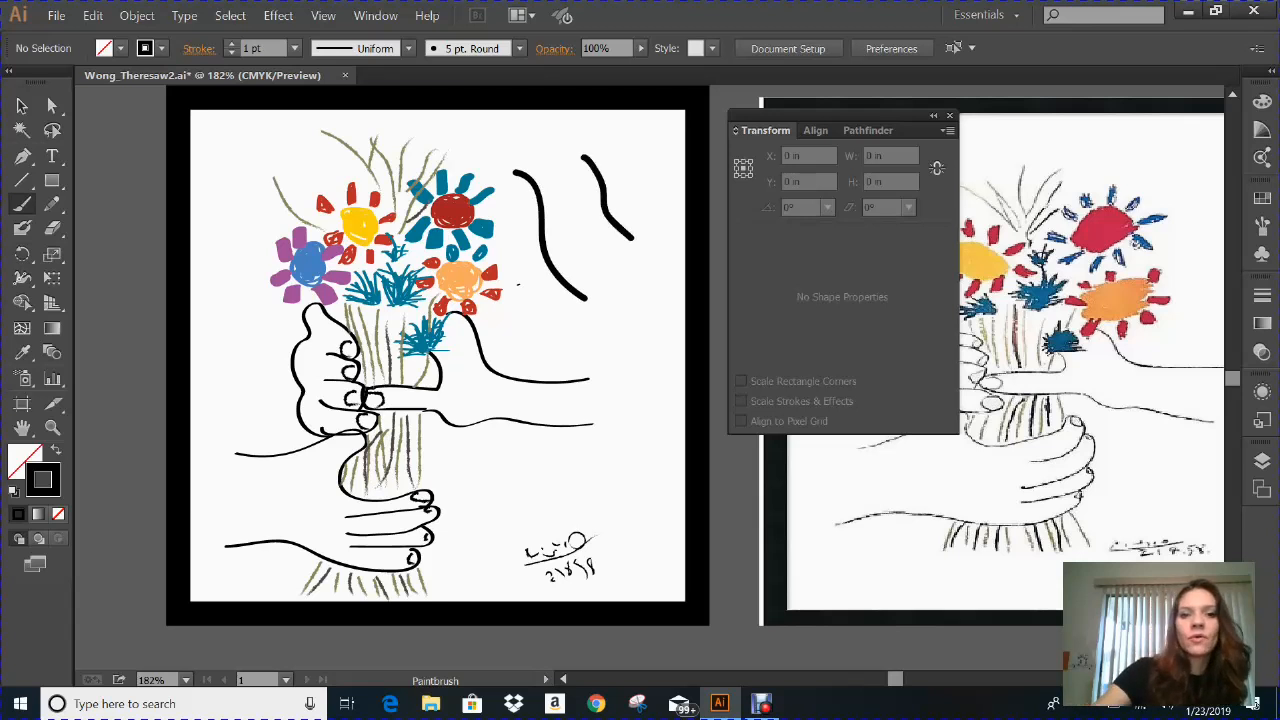
pyautogui.moveTo(541, 160)
pyautogui.mouseDown()
pyautogui.moveTo(597, 215)
pyautogui.moveTo(584, 297)
pyautogui.moveTo(604, 362)
pyautogui.moveTo(657, 410)
pyautogui.moveTo(619, 512)
pyautogui.mouseUp()
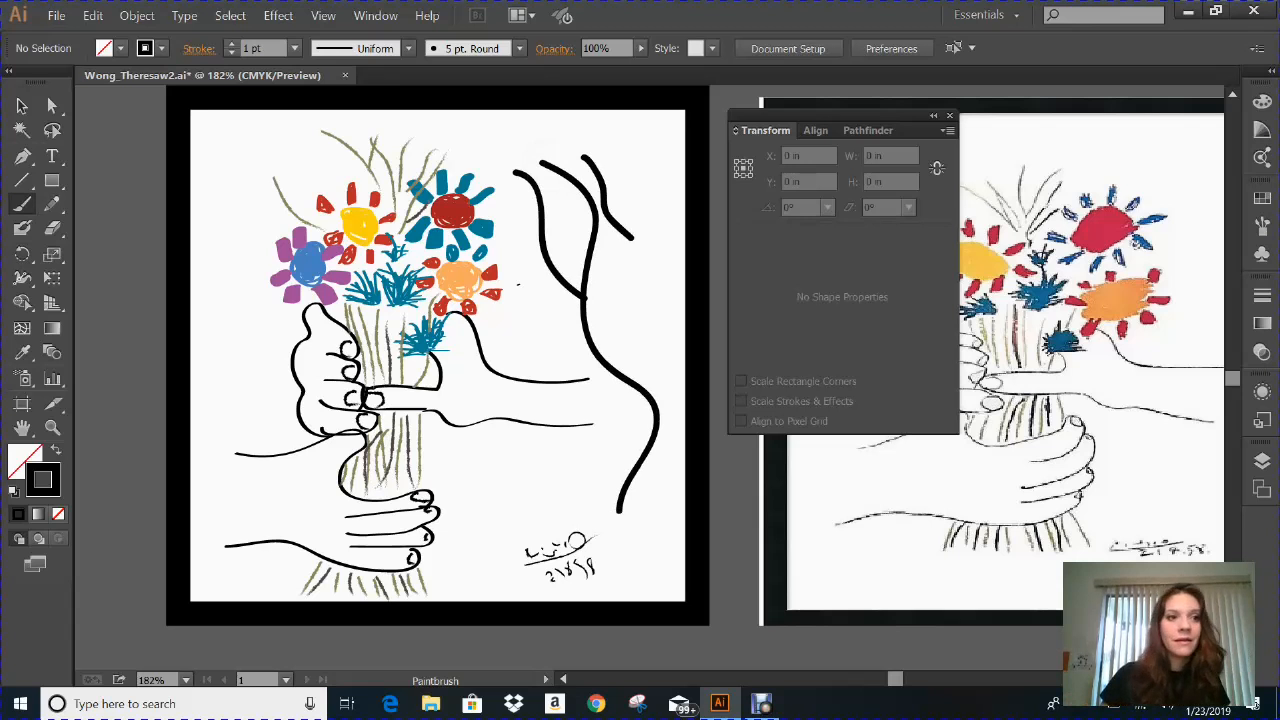
# Step: Select the three curved brush strokes beside the bouquet and delete them
pyautogui.click(22, 106)
pyautogui.moveTo(478, 136)
pyautogui.mouseDown()
pyautogui.moveTo(586, 139)
pyautogui.moveTo(632, 498)
pyautogui.moveTo(686, 516)
pyautogui.mouseUp()
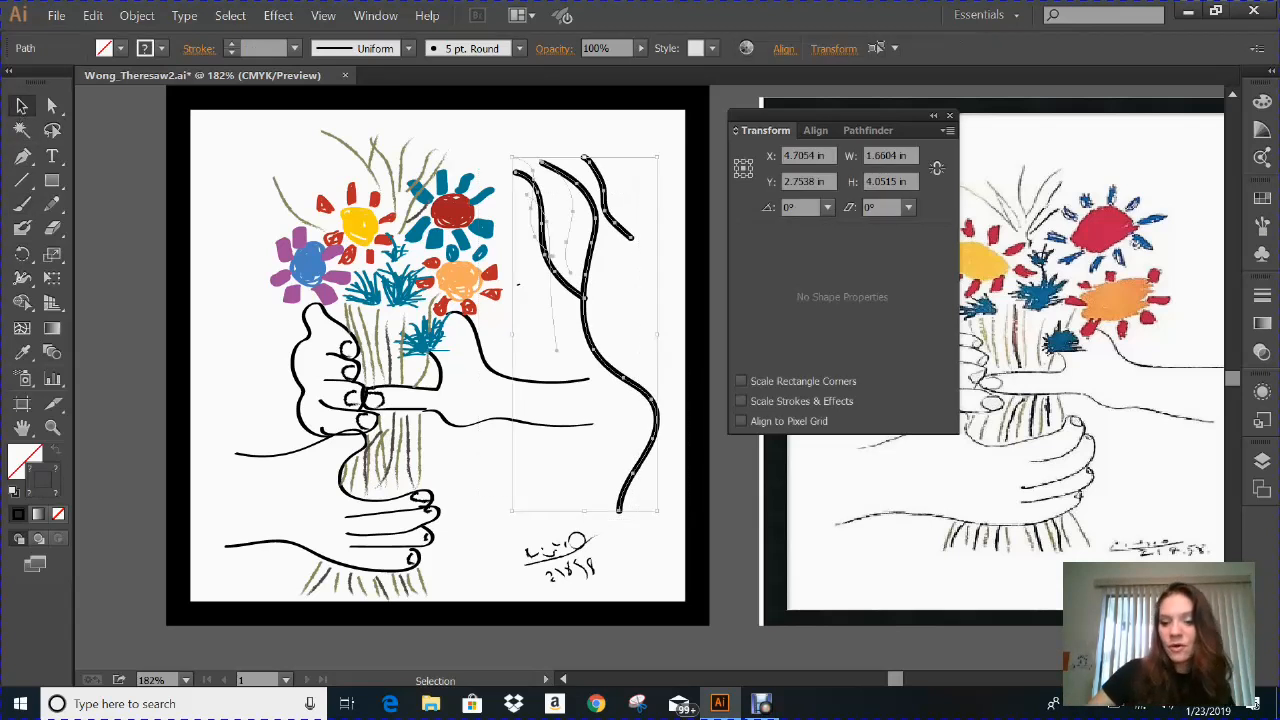
pyautogui.press('Delete')
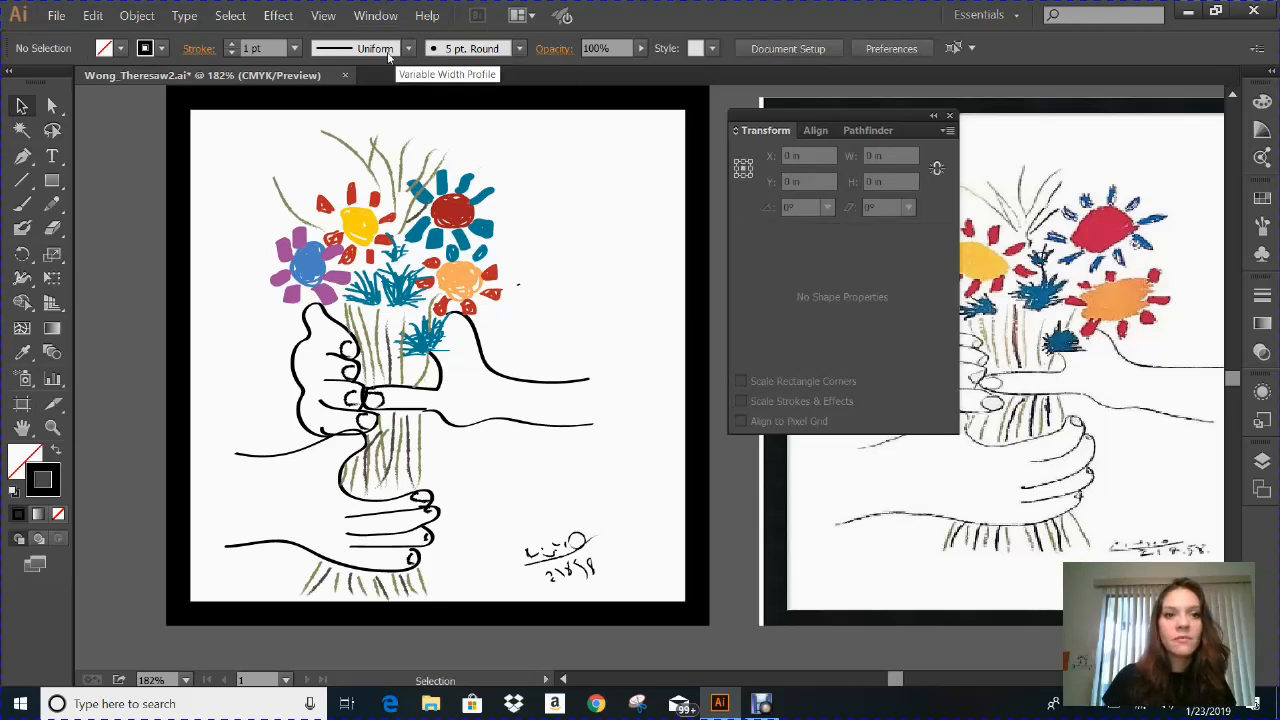
# Step: Choose the Charcoal - Feather brush and set the stroke weight to 0.25 pt
pyautogui.click(296, 50)
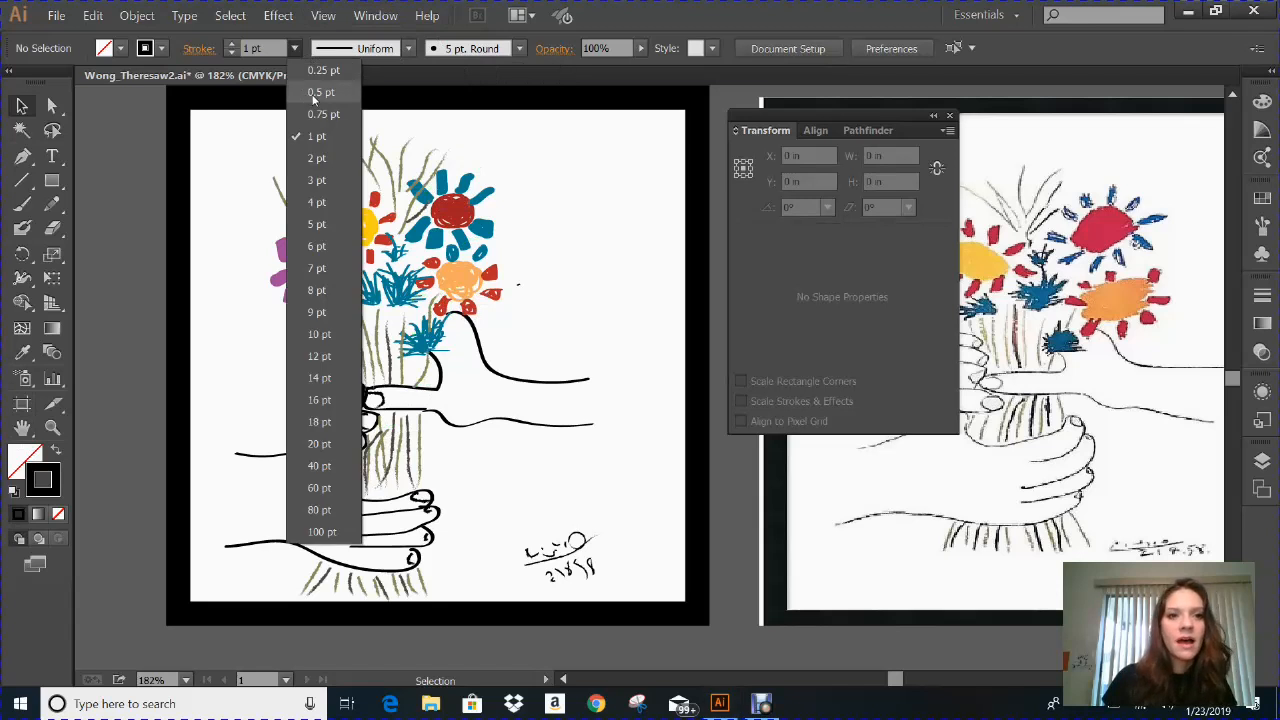
pyautogui.click(310, 94)
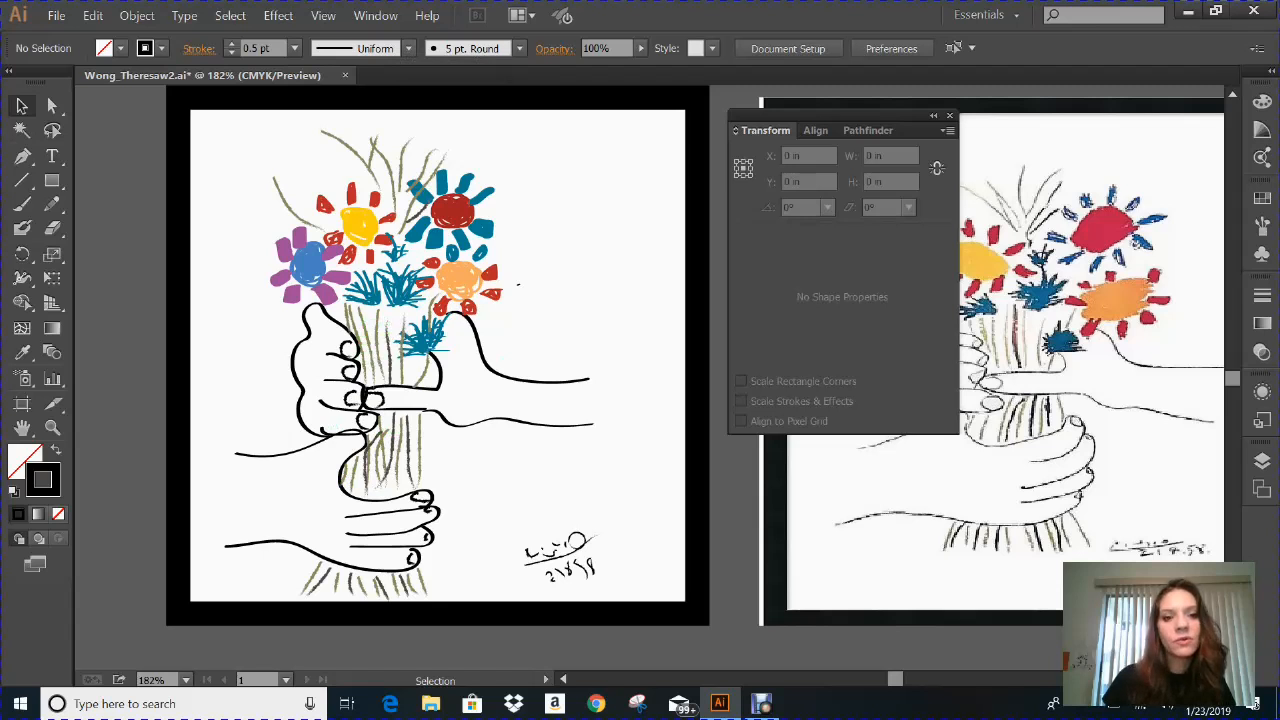
pyautogui.click(519, 50)
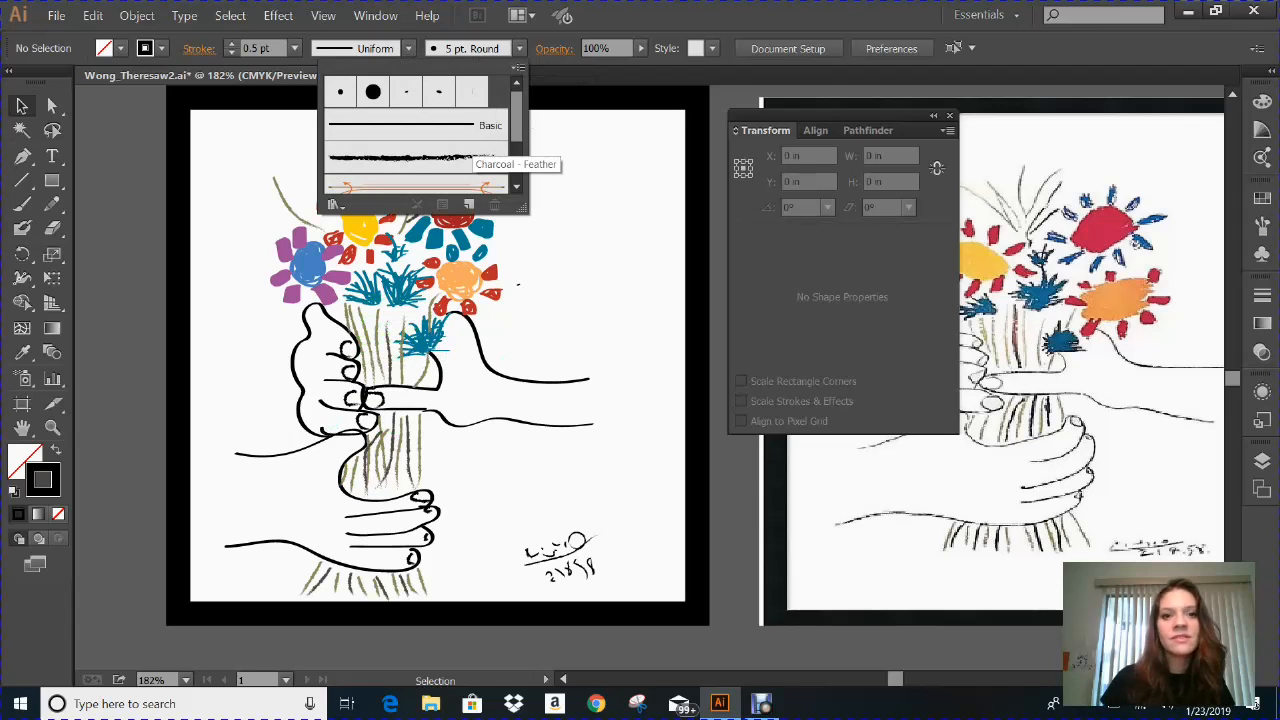
pyautogui.click(468, 156)
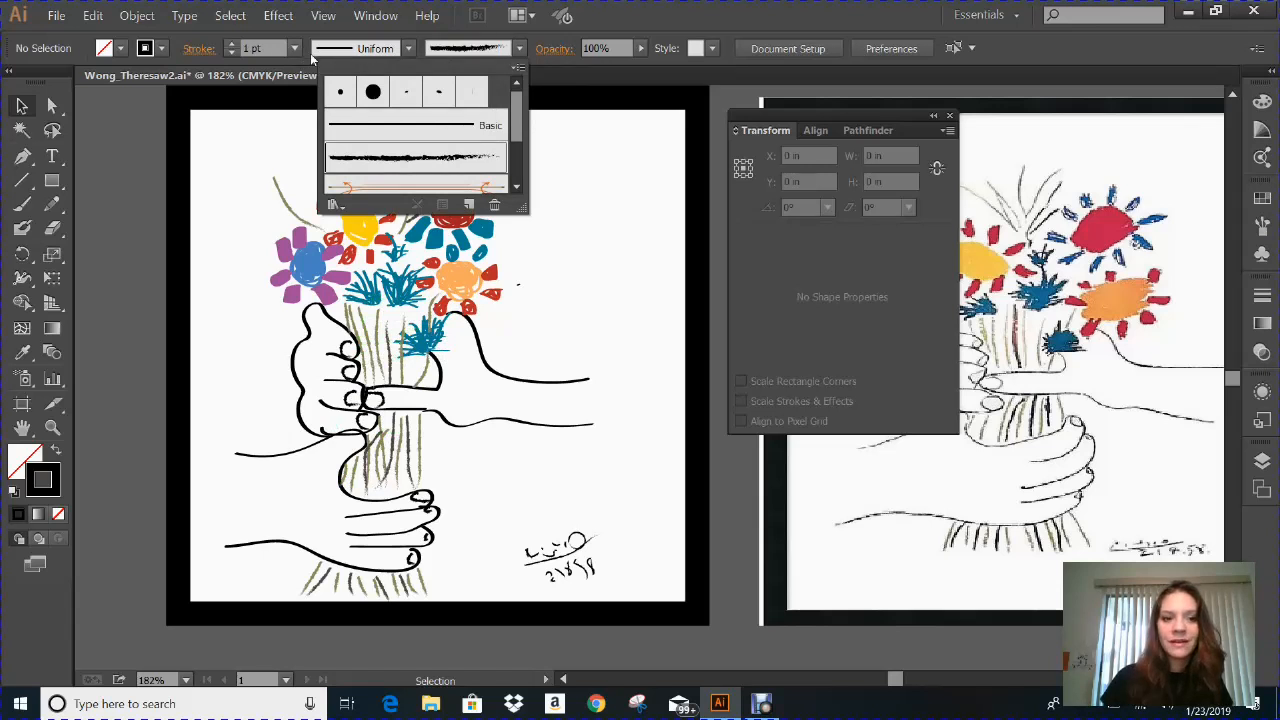
pyautogui.click(295, 48)
pyautogui.click(295, 48)
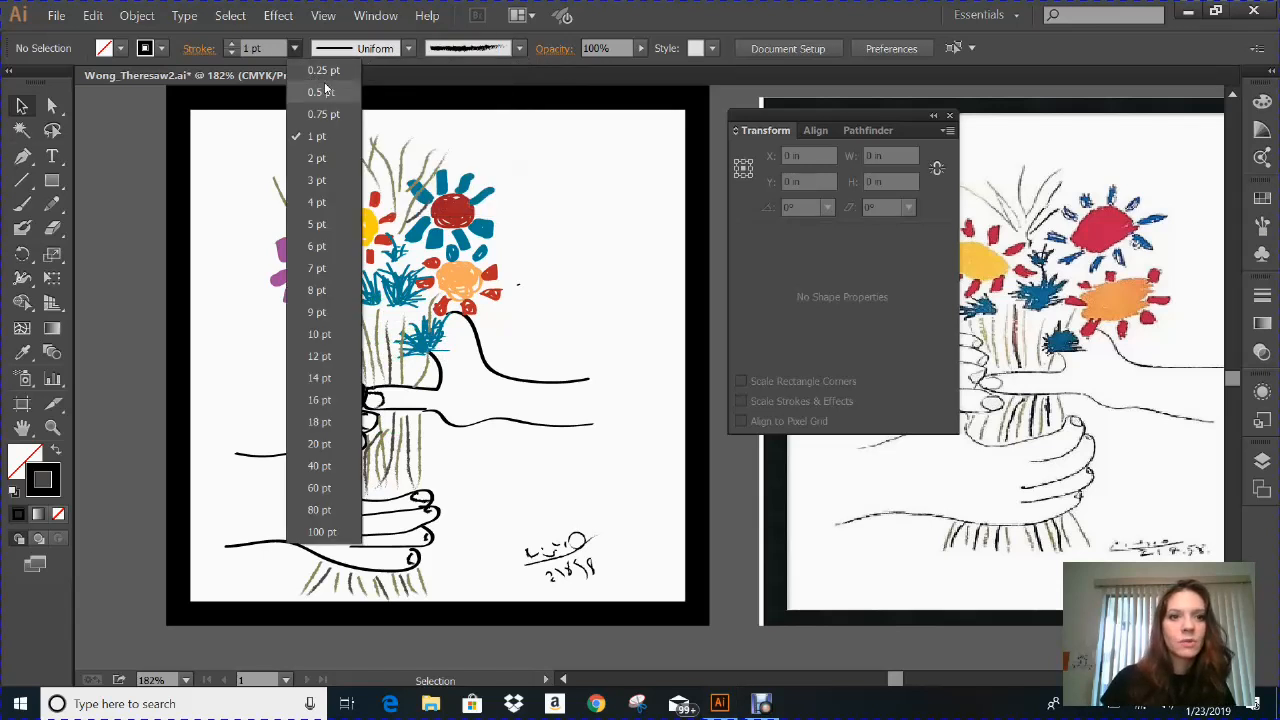
pyautogui.click(324, 71)
# Step: Paint two thin curved Paintbrush strokes in the empty area beside the flowers
pyautogui.moveTo(551, 165); pyautogui.dragTo(581, 259)
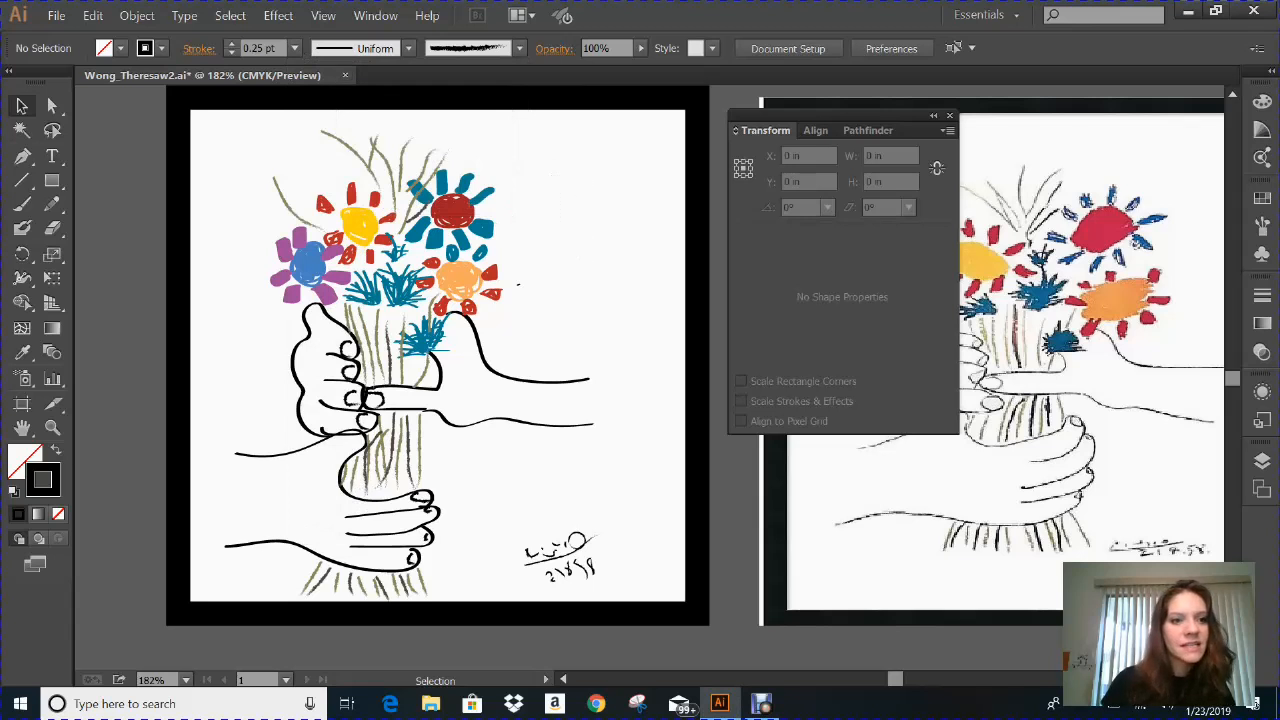
pyautogui.click(21, 203)
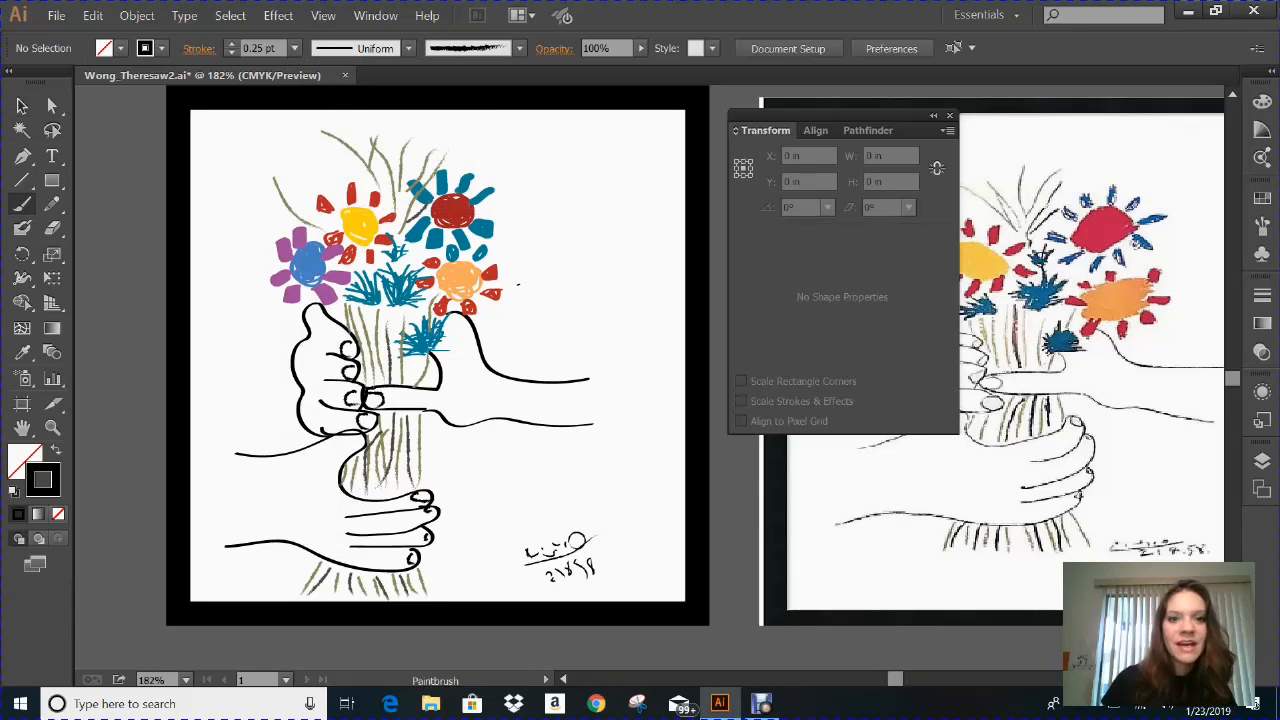
pyautogui.moveTo(538, 208); pyautogui.dragTo(565, 256)
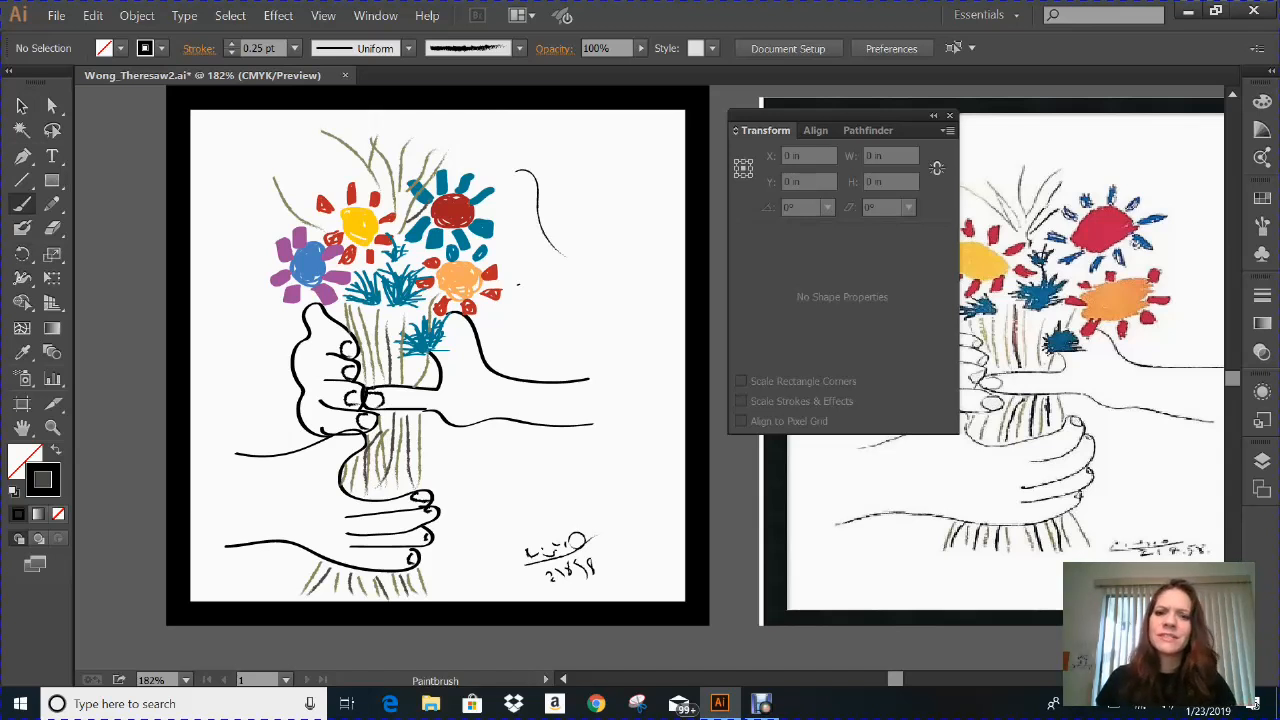
pyautogui.moveTo(616, 302); pyautogui.dragTo(616, 302)
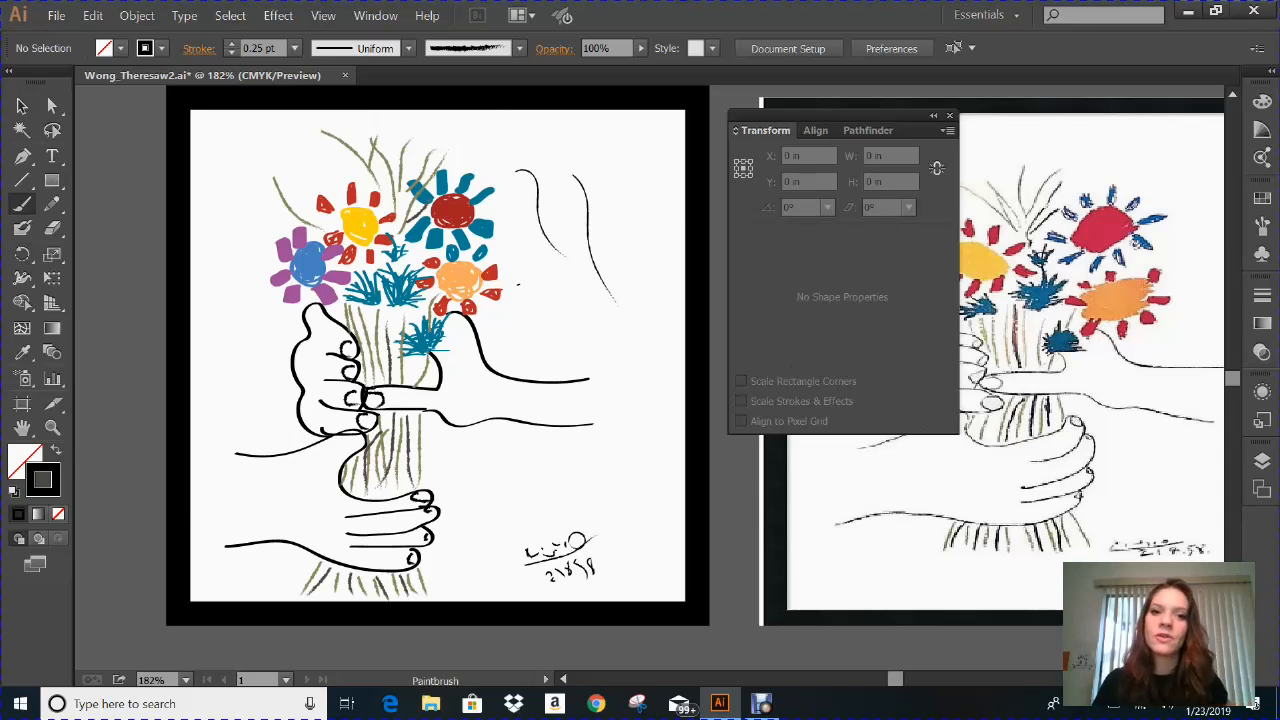
# Step: Undo both thin charcoal brush strokes
pyautogui.rightClick(606, 174)
pyautogui.click(657, 188)
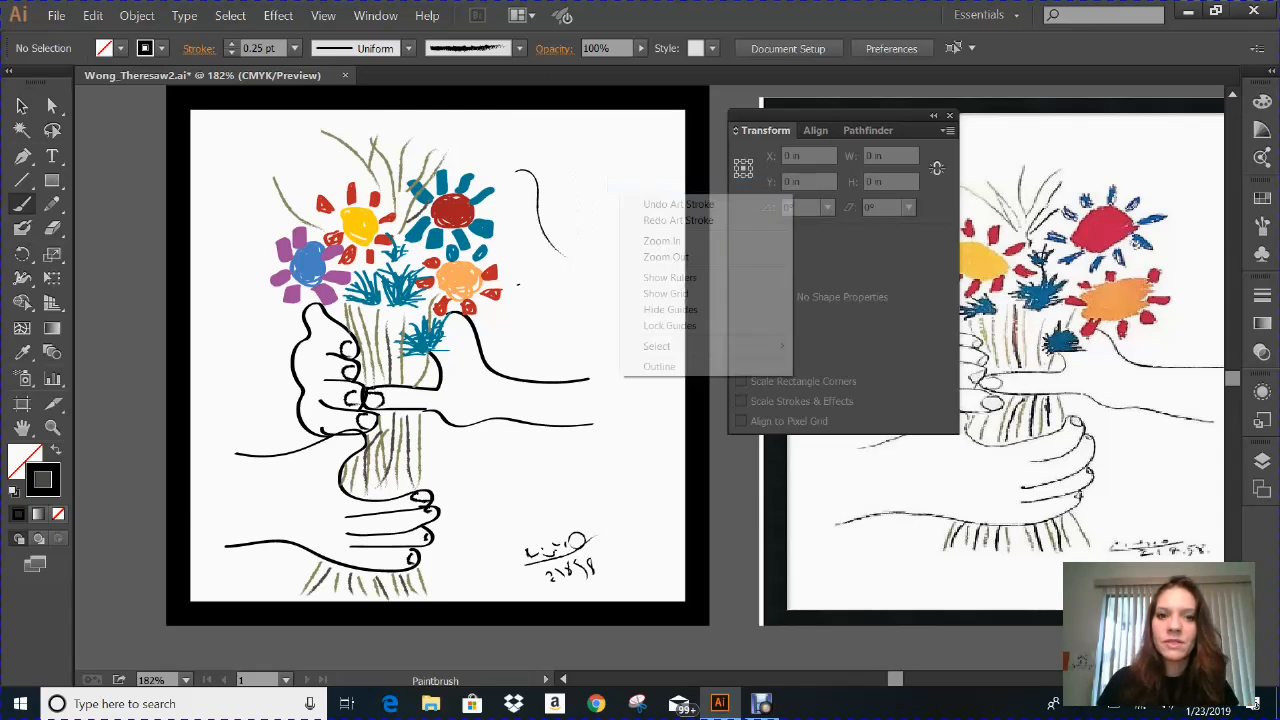
pyautogui.rightClick(620, 195)
pyautogui.click(665, 204)
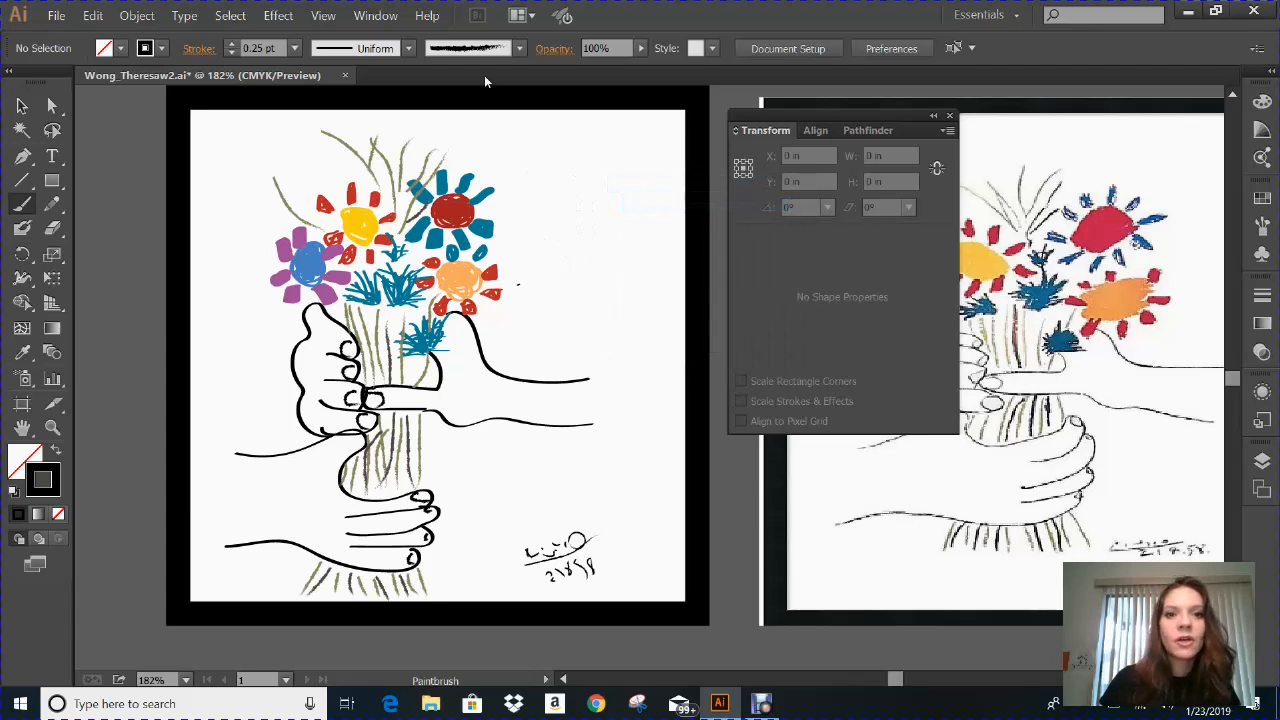
# Step: Switch the Paintbrush's brush definition to 5 pt. Round
pyautogui.click(519, 49)
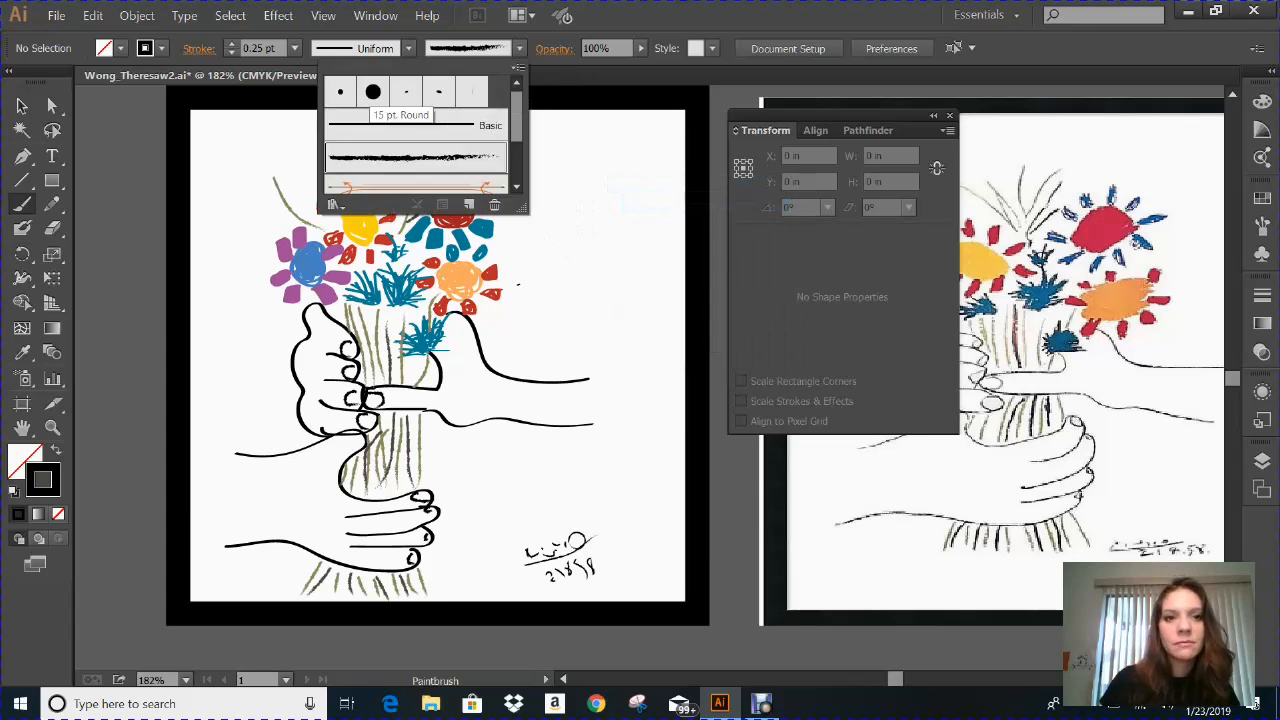
pyautogui.click(373, 91)
pyautogui.click(340, 91)
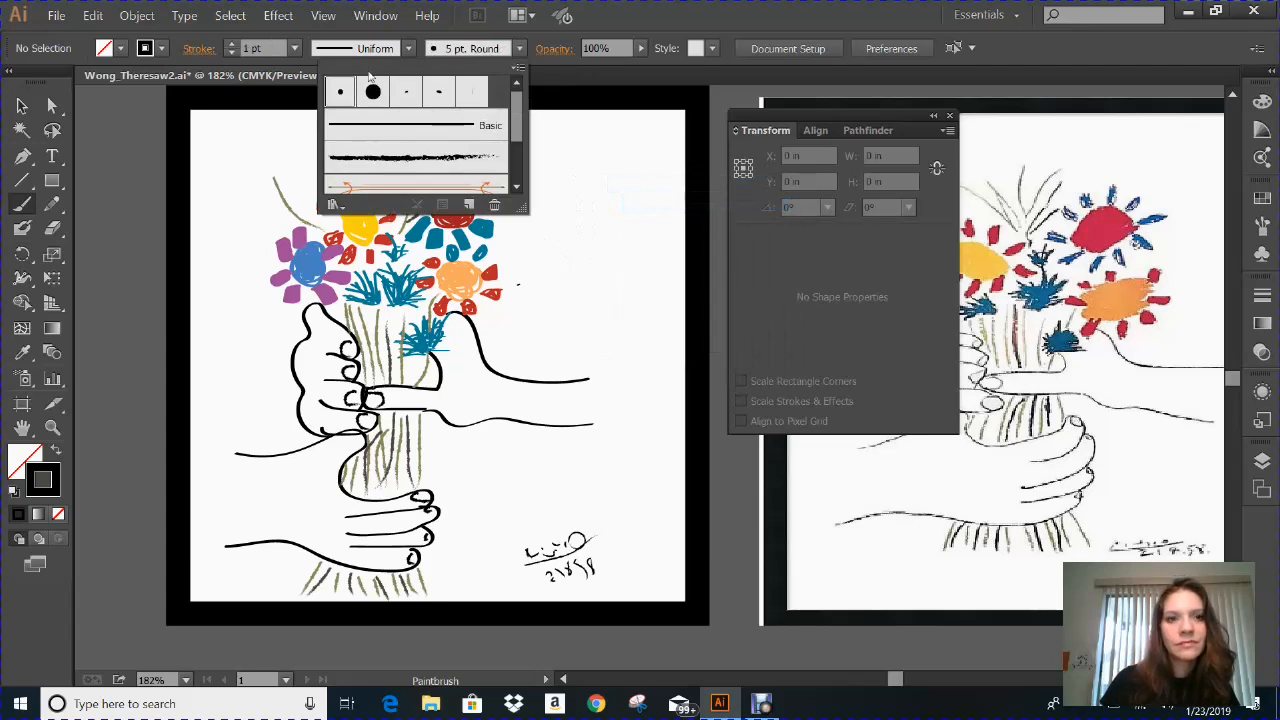
# Step: Paint a black practice flower in the empty area beside the bouquet, using 1 pt stroke weight for its centre and 4 pt for six petals
pyautogui.click(294, 48)
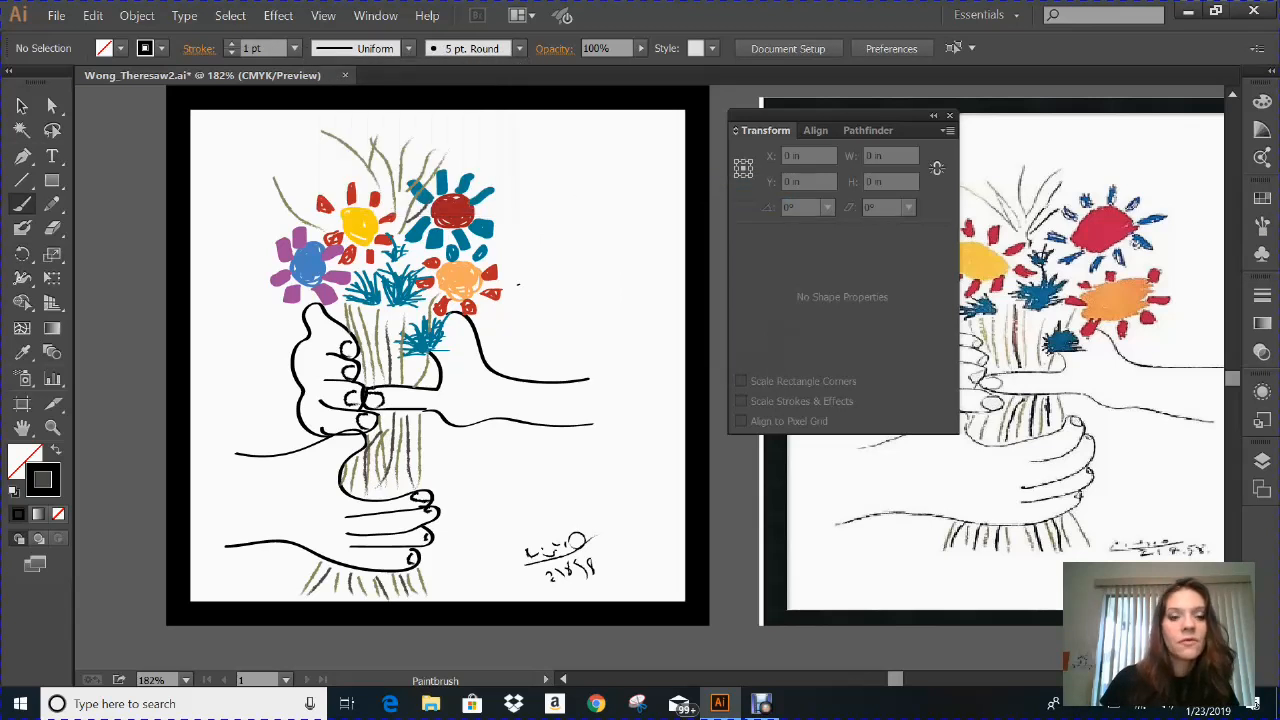
pyautogui.moveTo(600, 200)
pyautogui.mouseDown()
pyautogui.moveTo(598, 178)
pyautogui.moveTo(608, 212)
pyautogui.moveTo(588, 196)
pyautogui.mouseUp()
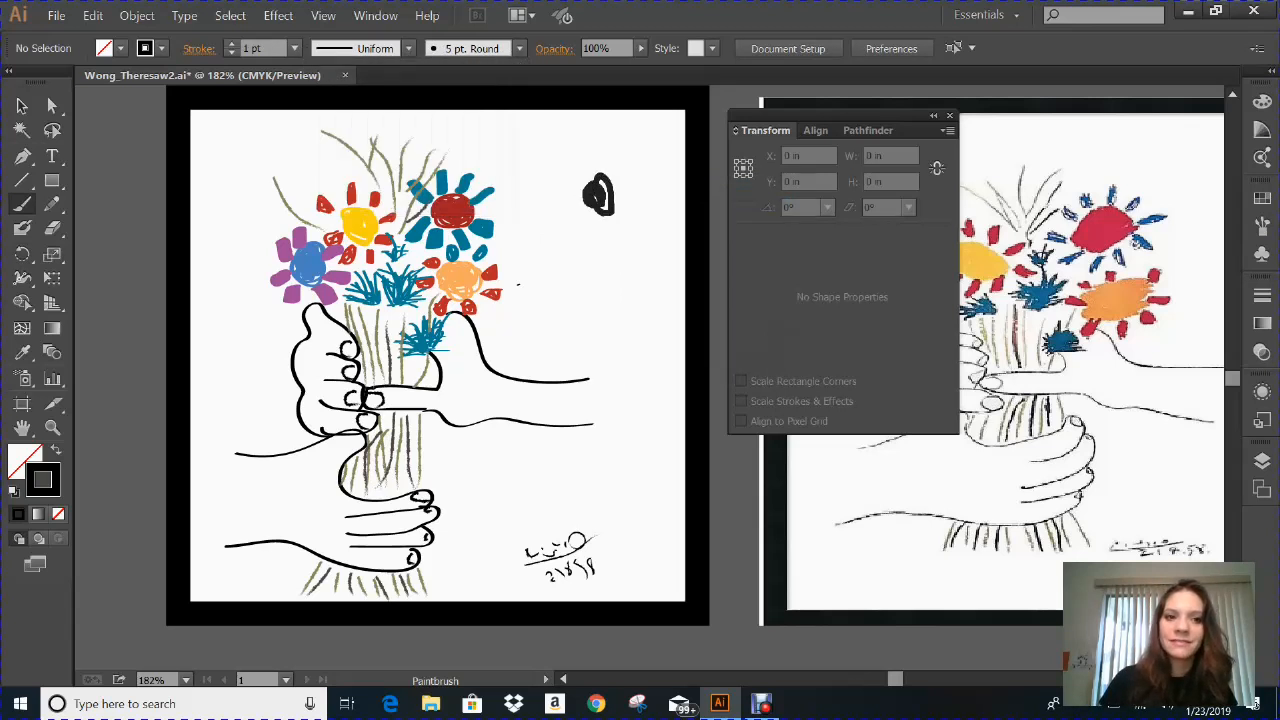
pyautogui.click(294, 48)
pyautogui.click(317, 202)
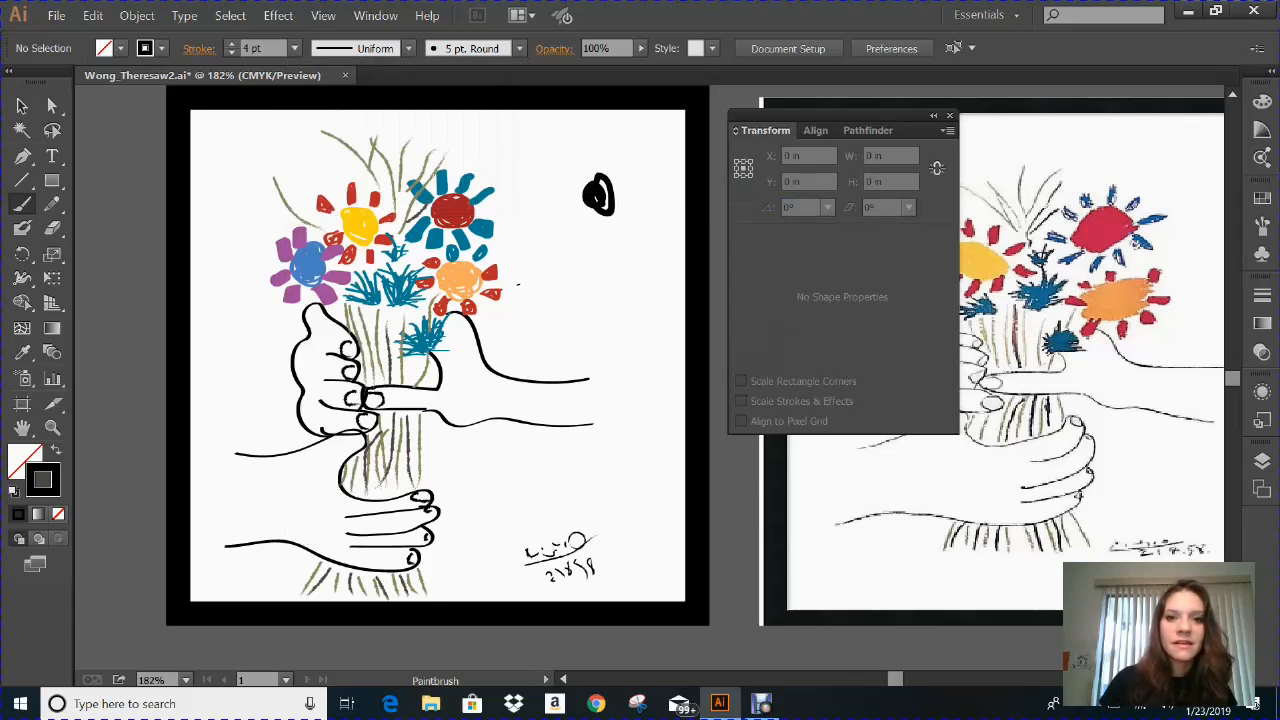
pyautogui.moveTo(602, 182)
pyautogui.mouseDown()
pyautogui.moveTo(610, 150)
pyautogui.moveTo(606, 176)
pyautogui.moveTo(650, 186)
pyautogui.moveTo(620, 246)
pyautogui.moveTo(584, 242)
pyautogui.moveTo(572, 258)
pyautogui.mouseUp()
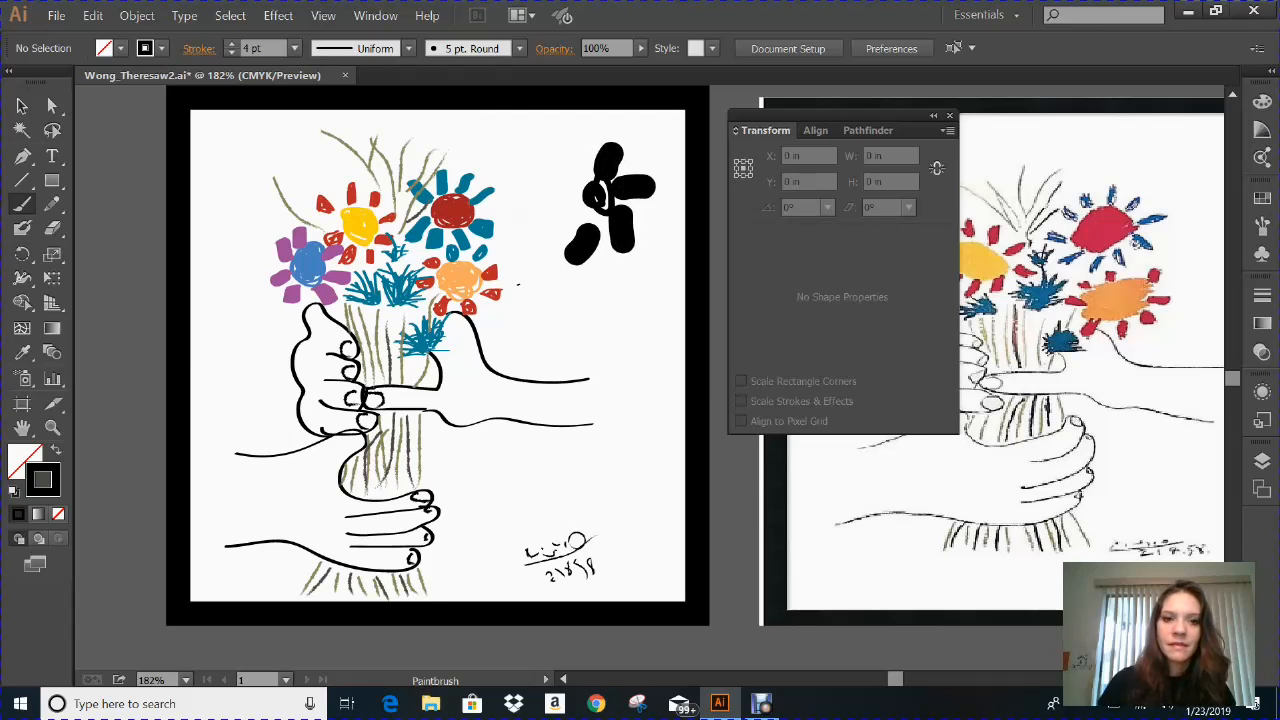
pyautogui.moveTo(576, 207); pyautogui.dragTo(546, 221)
pyautogui.moveTo(566, 178); pyautogui.dragTo(538, 184)
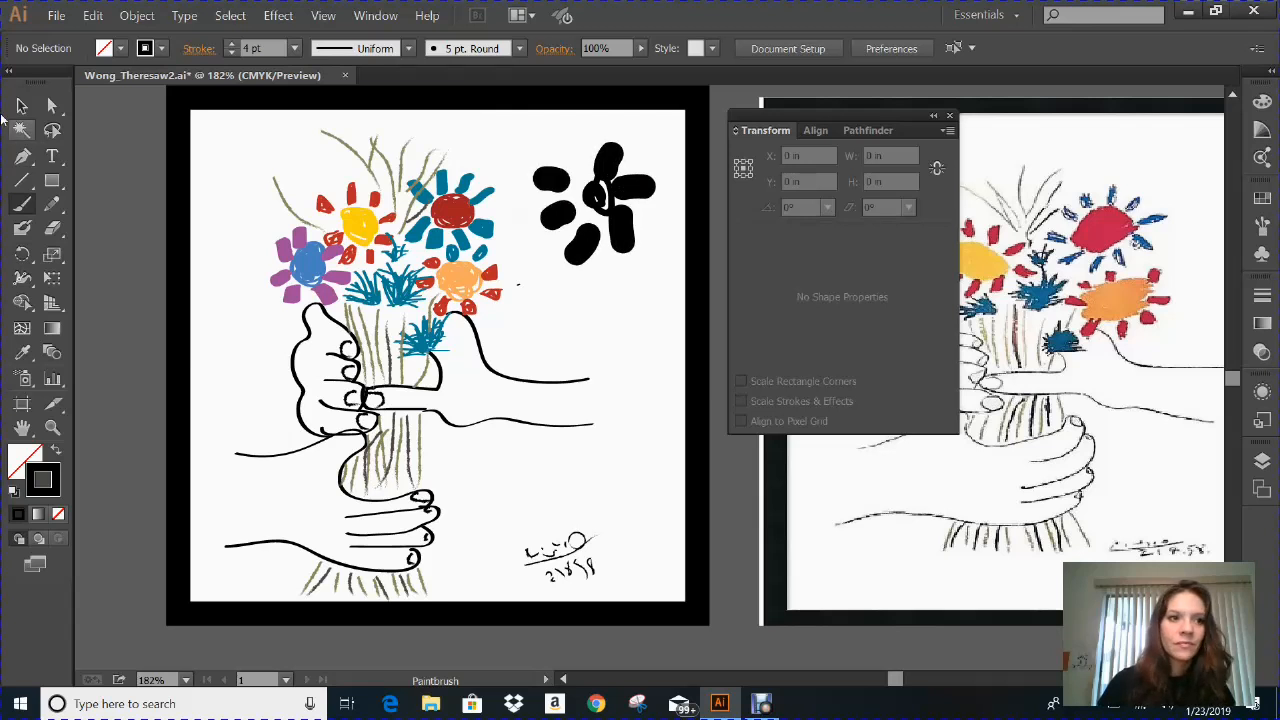
# Step: Select all strokes of the black practice flower beside the bouquet and delete them
pyautogui.click(22, 106)
pyautogui.moveTo(532, 127); pyautogui.dragTo(658, 262)
pyautogui.press('Delete')
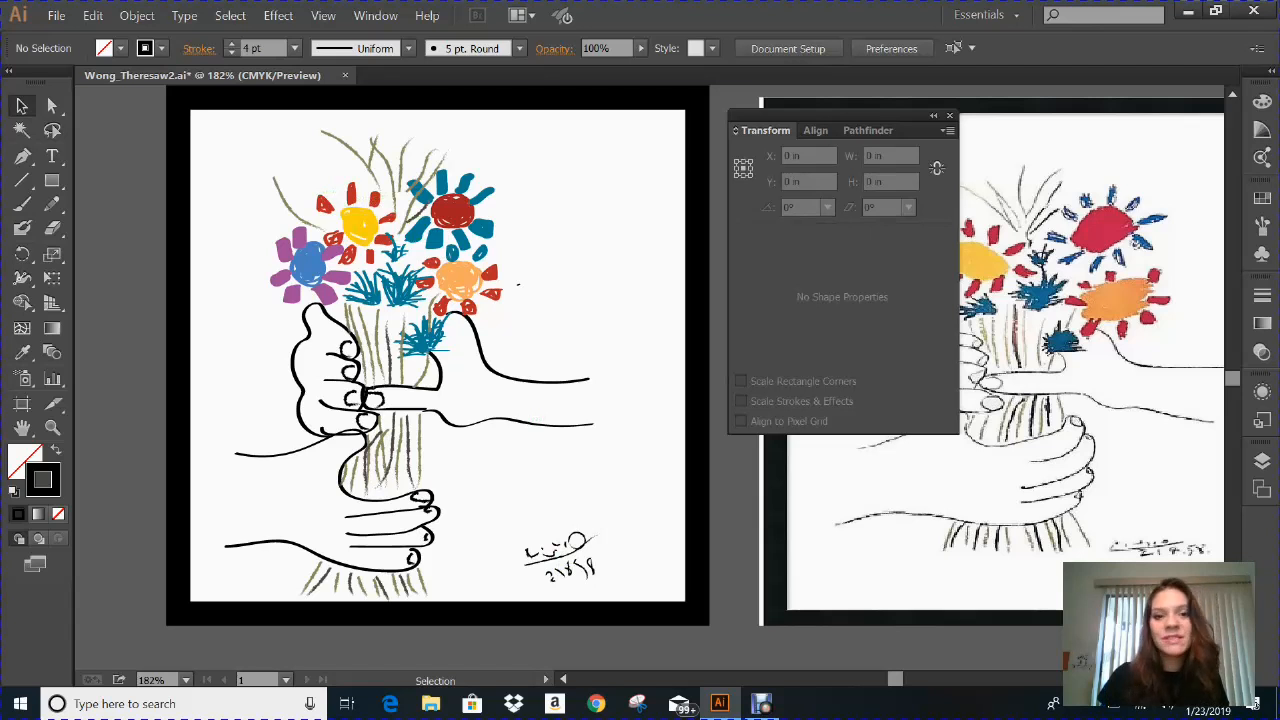
# Step: Close the floating Transform panel covering the reference artwork
pyautogui.click(950, 117)
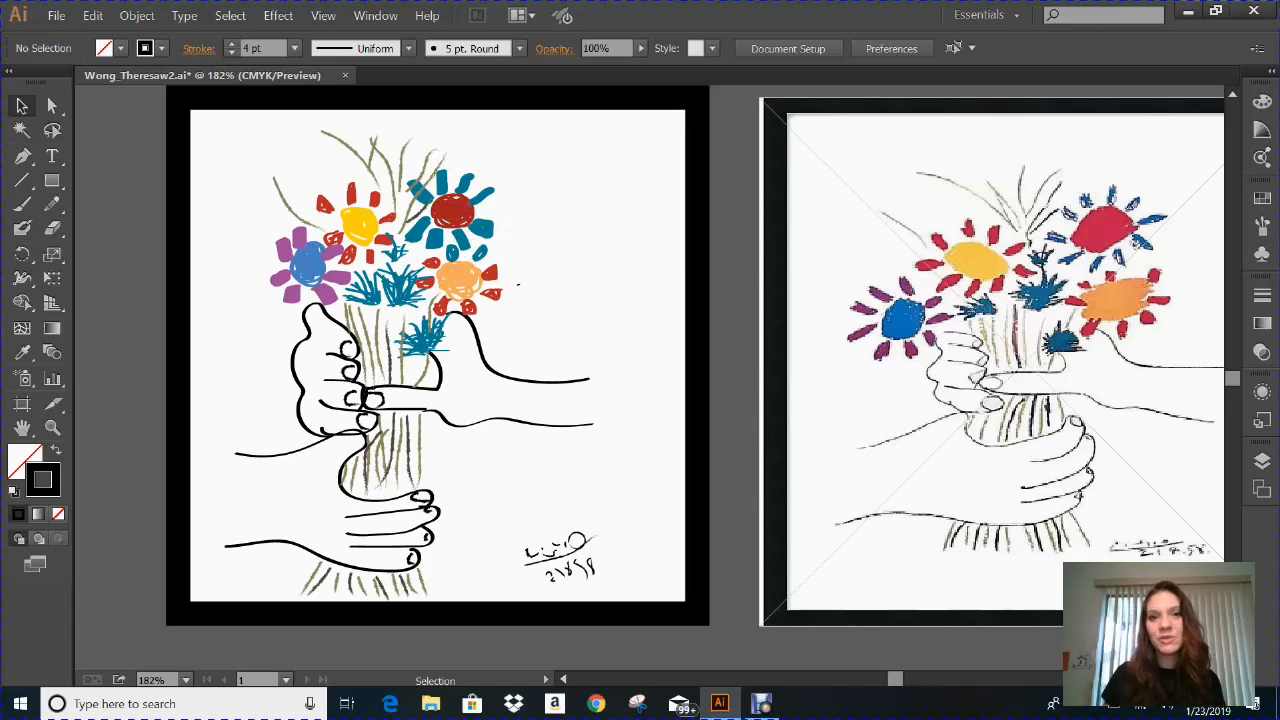
pyautogui.click(766, 704)
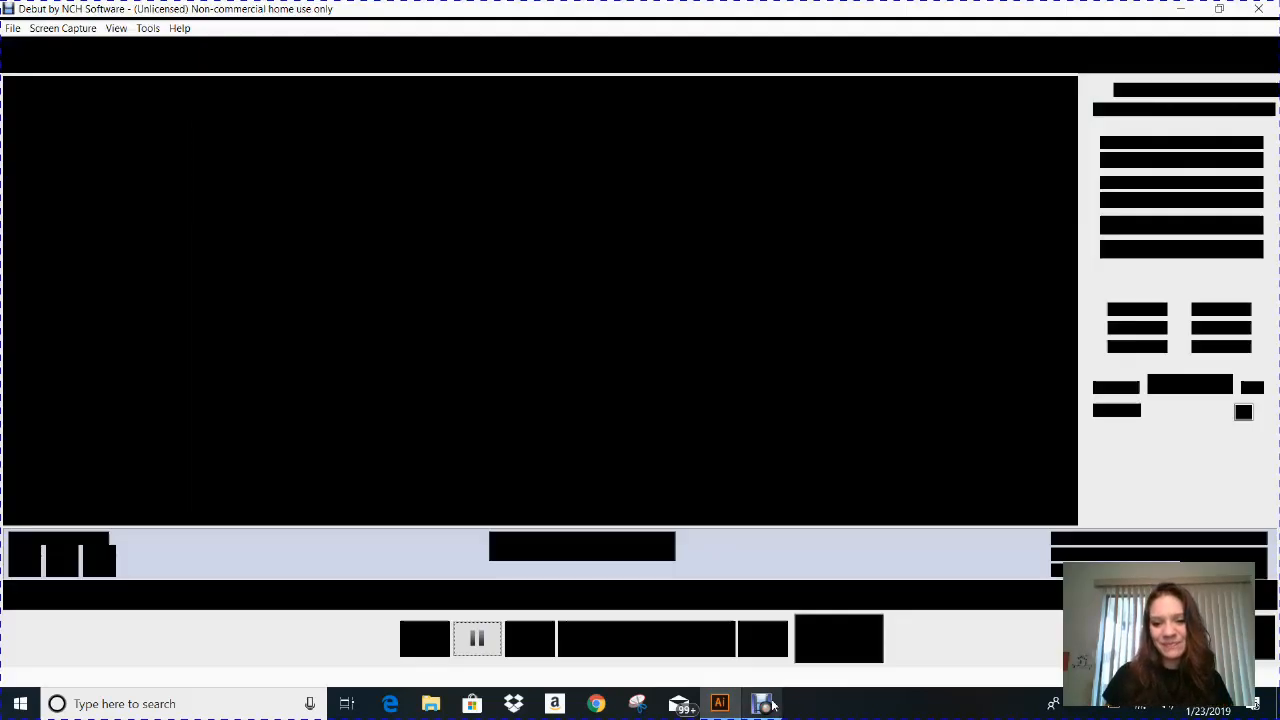